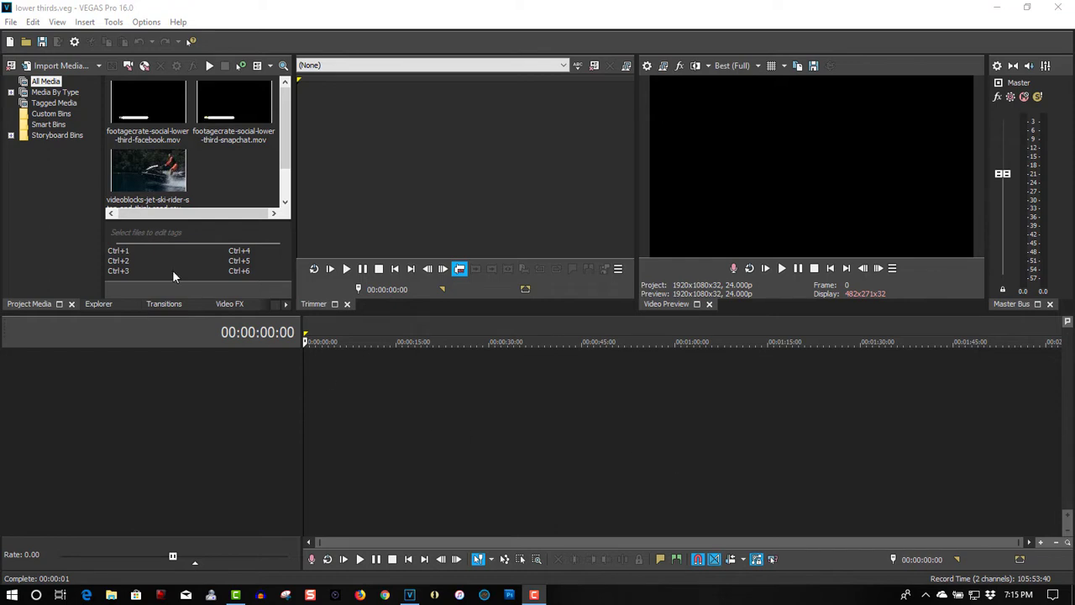
# Step: Place the jet-ski clip on the timeline and preview it
pyautogui.moveTo(131, 167); pyautogui.dragTo(313, 383)
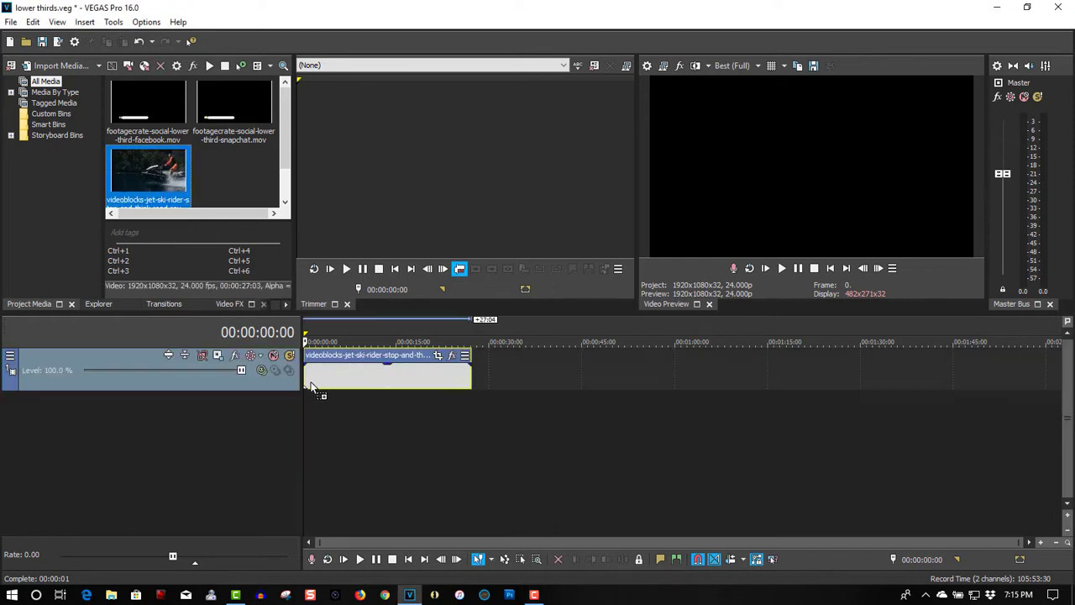
pyautogui.click(782, 268)
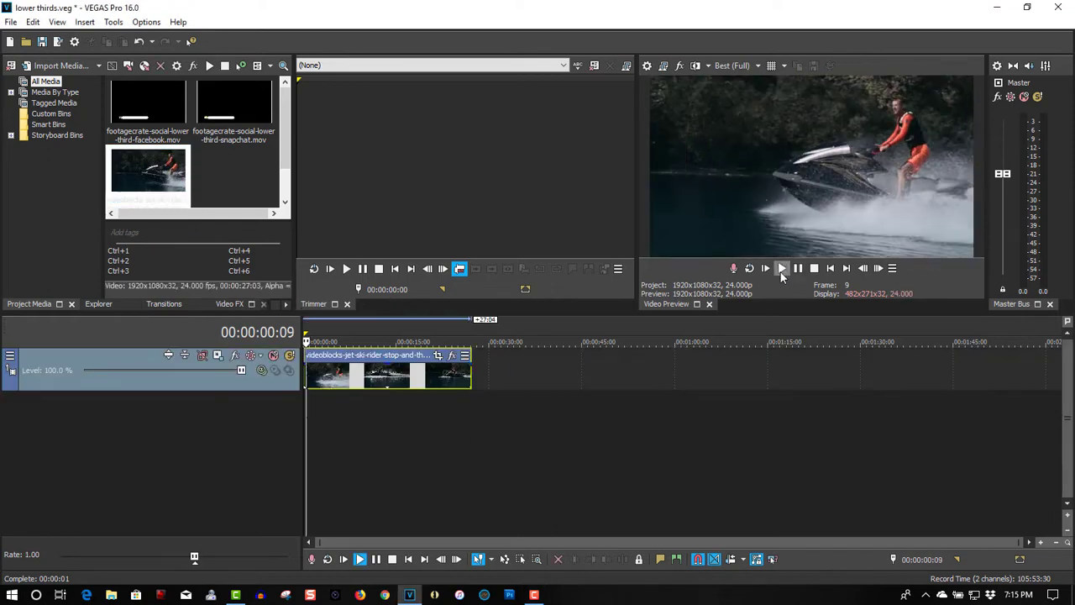
pyautogui.click(814, 268)
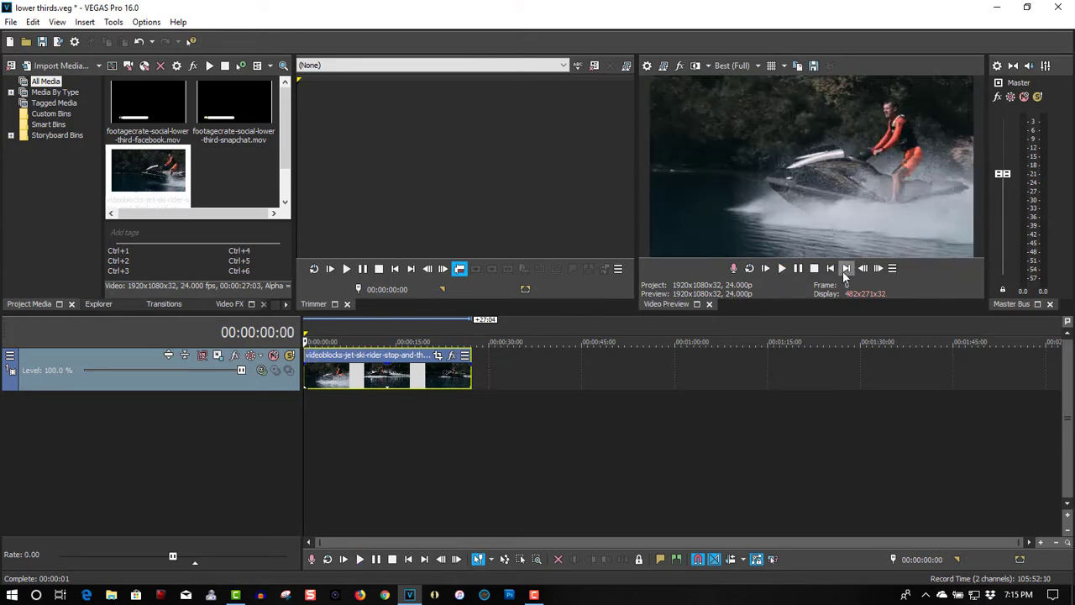
# Step: Insert two empty video tracks above the jet-ski clip
pyautogui.rightClick(502, 372)
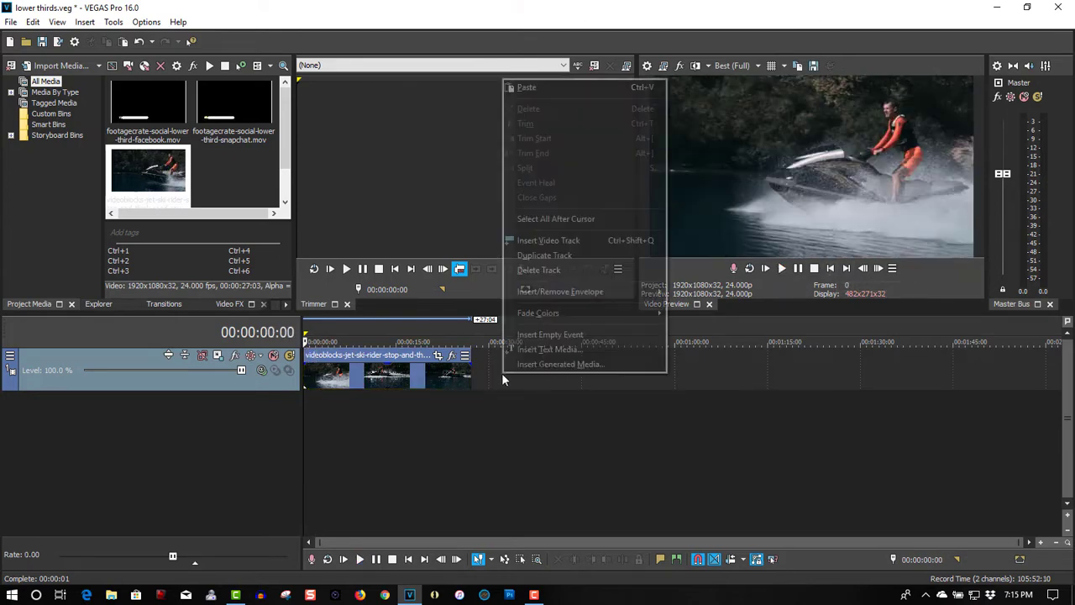
pyautogui.click(546, 240)
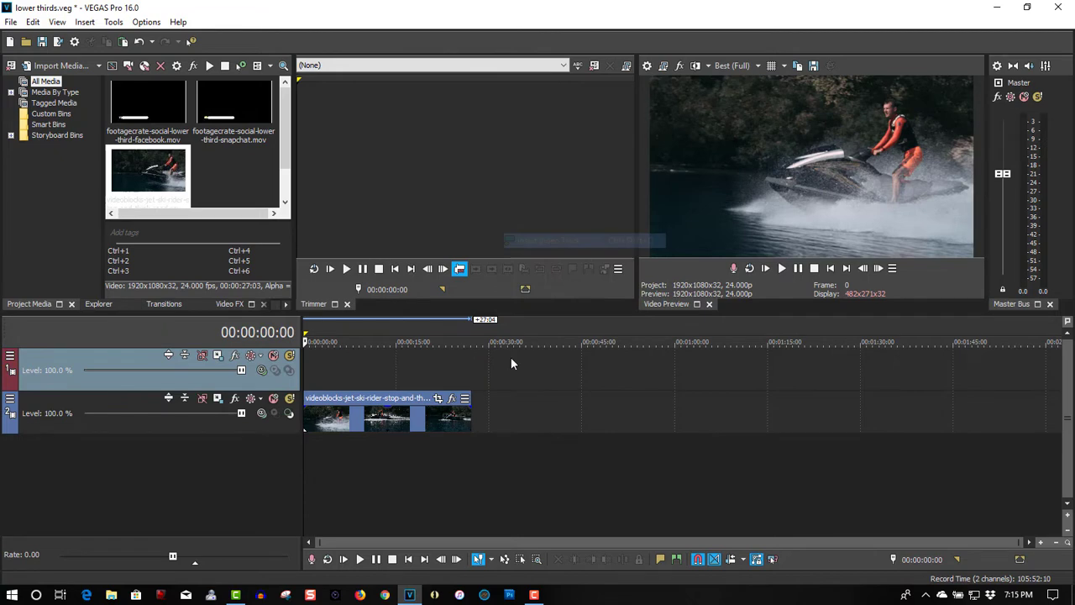
pyautogui.rightClick(504, 405)
pyautogui.click(530, 275)
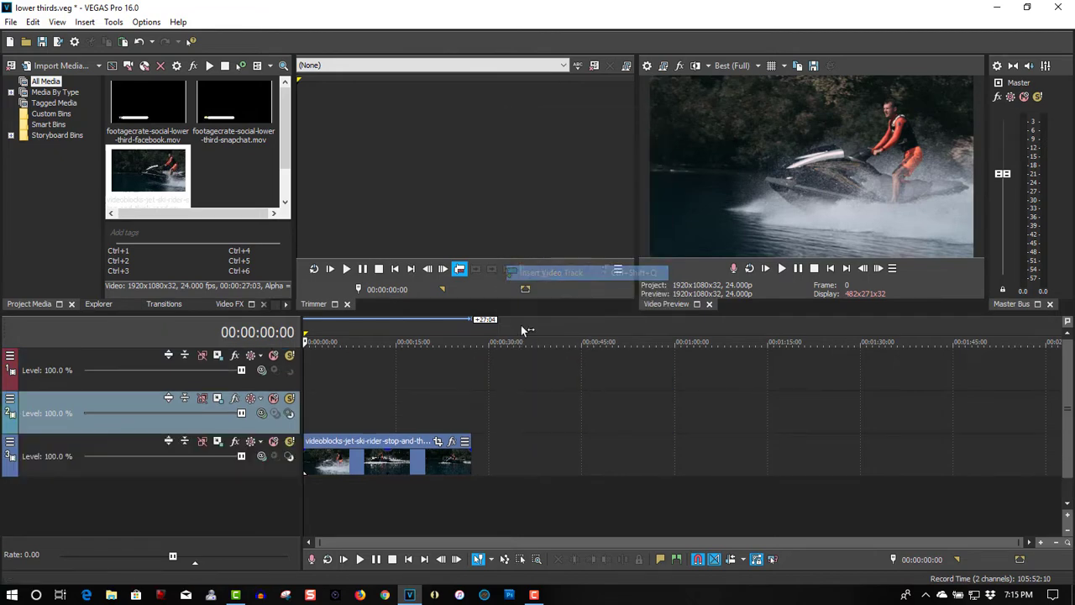
pyautogui.scroll(3, 503, 453)
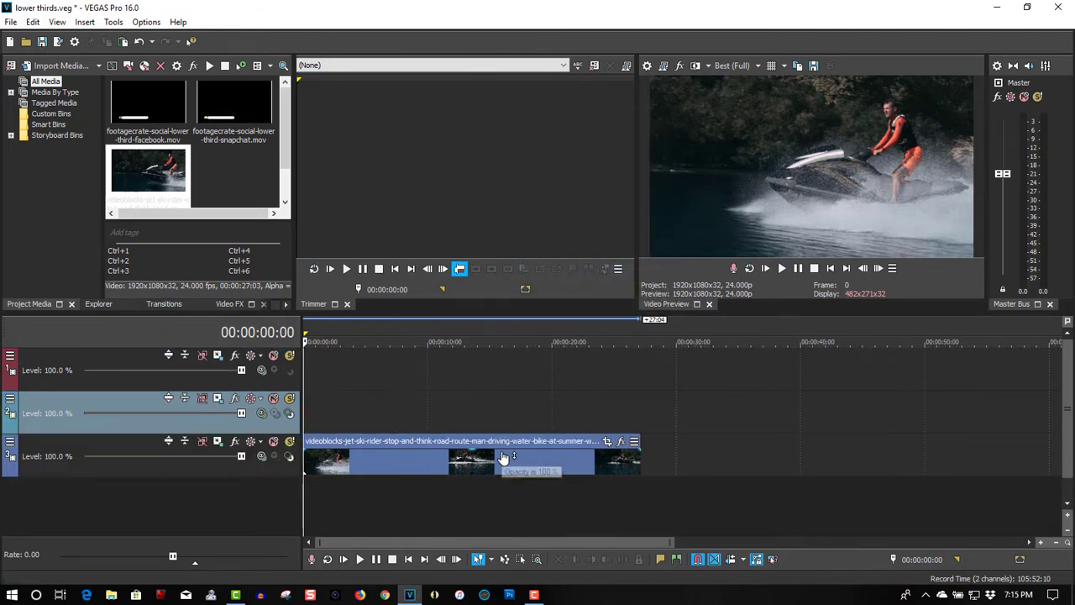
# Step: Place the Facebook lower-third on track 2 and park the playhead at 00:00:01:10
pyautogui.click(140, 109)
pyautogui.moveTo(277, 256); pyautogui.dragTo(327, 409)
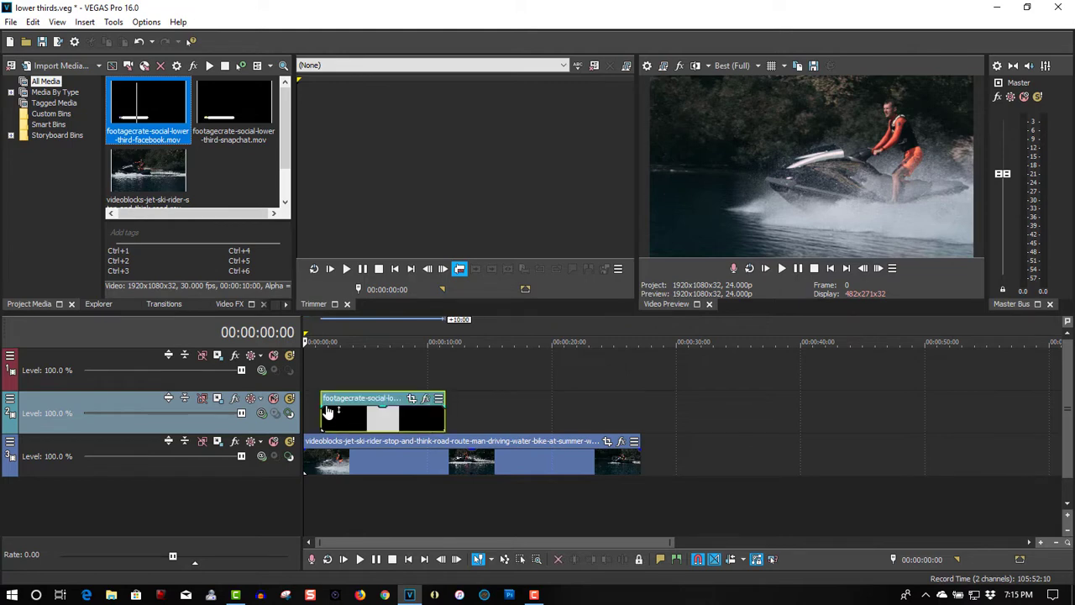
pyautogui.click(320, 338)
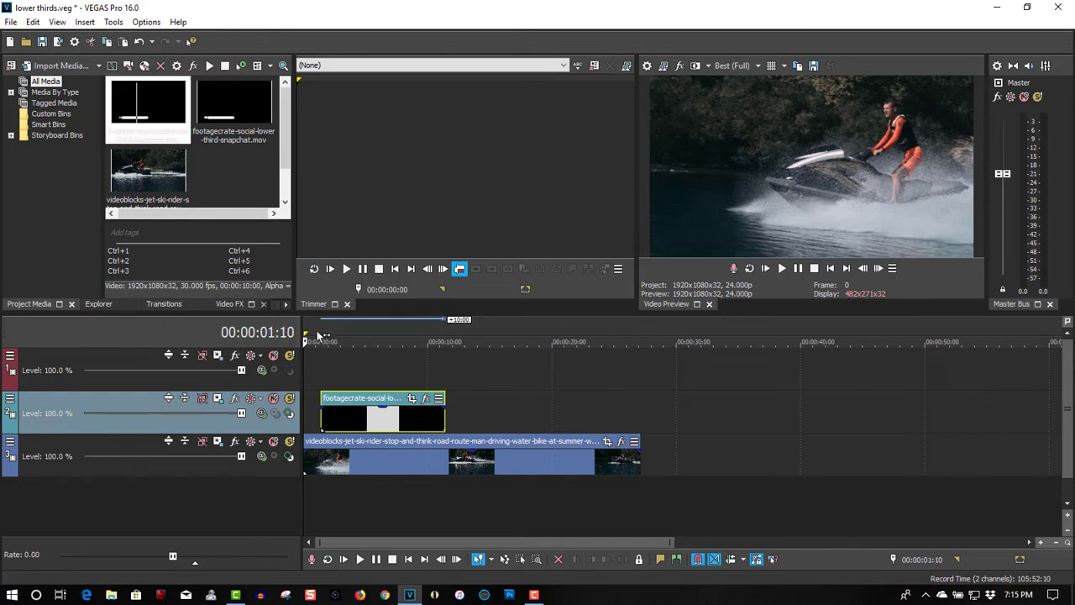
# Step: Add VEGAS Chroma Keyer to the Facebook lower-third, keying out black sampled from the preview
pyautogui.click(426, 400)
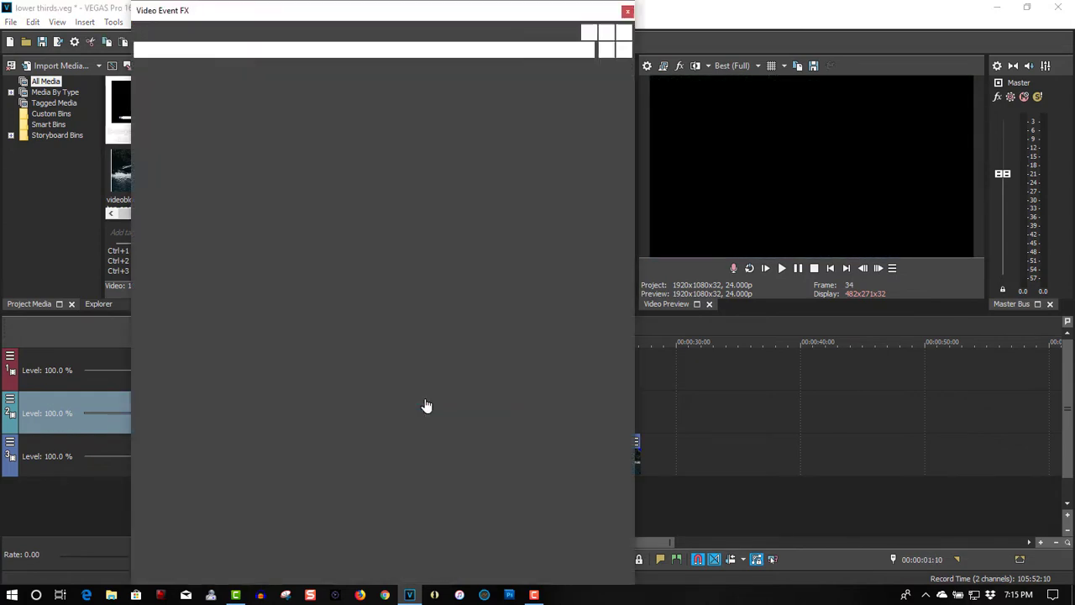
pyautogui.click(498, 445)
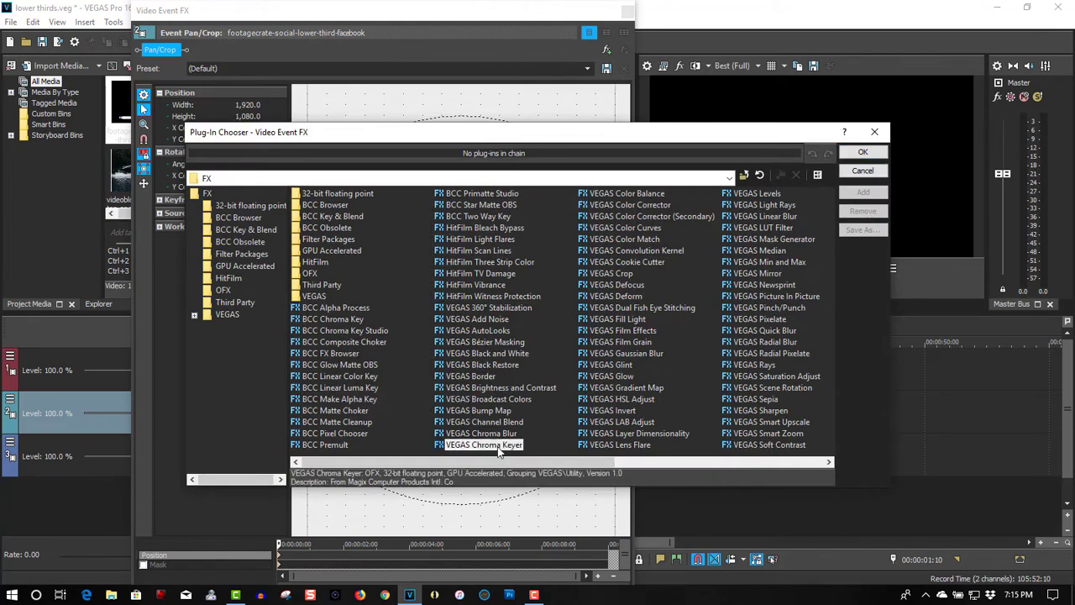
pyautogui.click(863, 191)
pyautogui.click(863, 152)
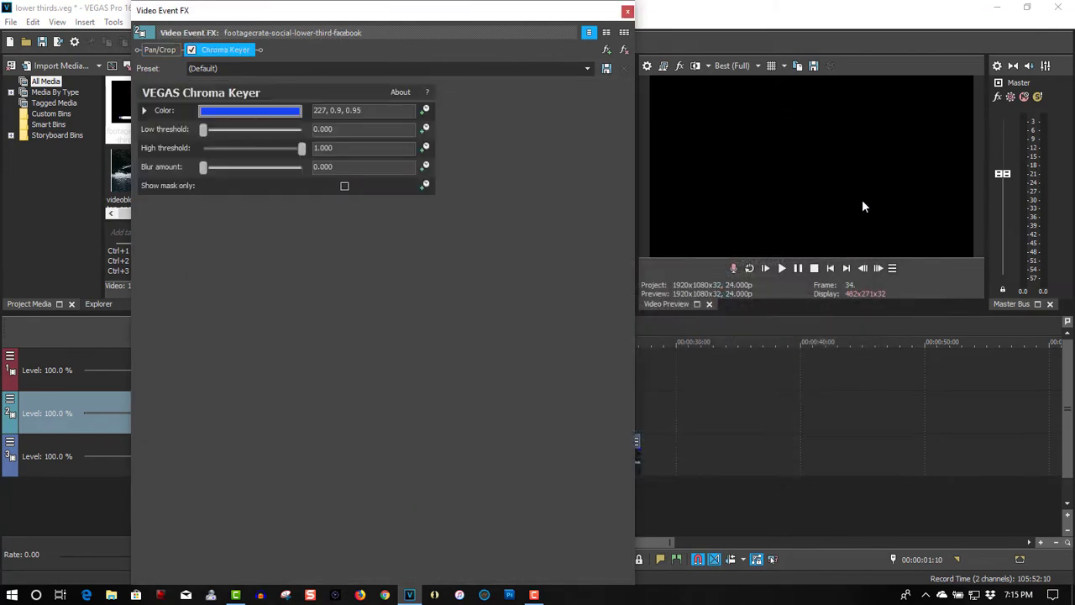
pyautogui.click(252, 112)
pyautogui.click(236, 129)
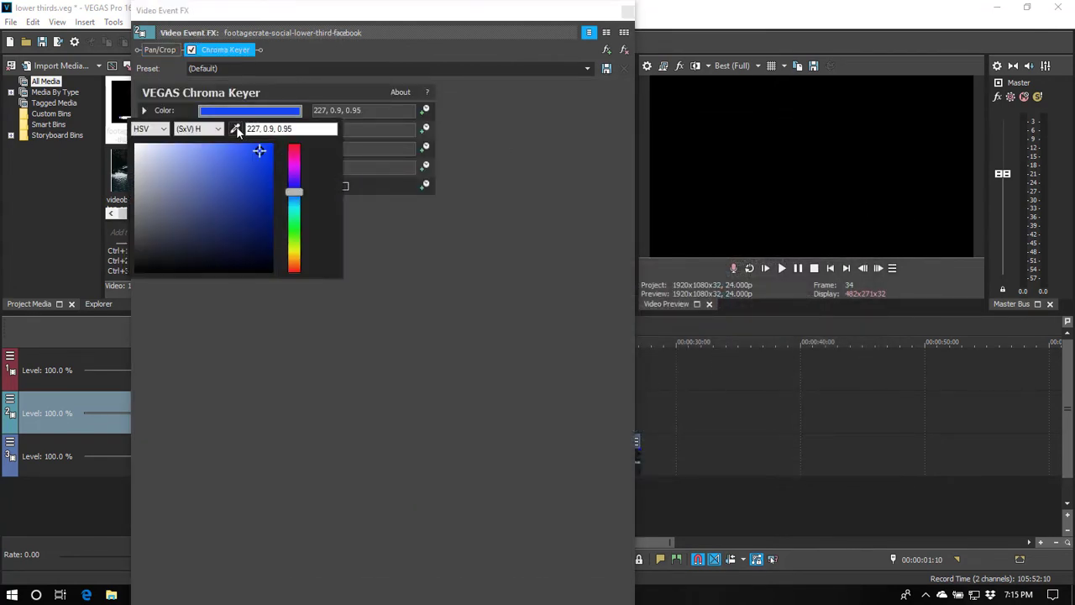
pyautogui.click(764, 98)
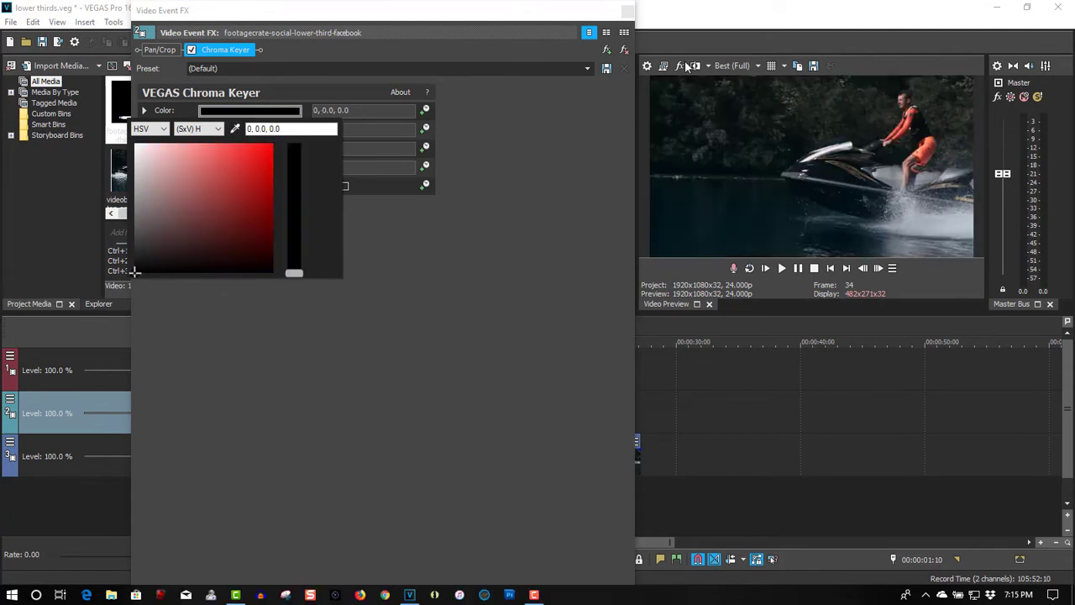
pyautogui.click(630, 14)
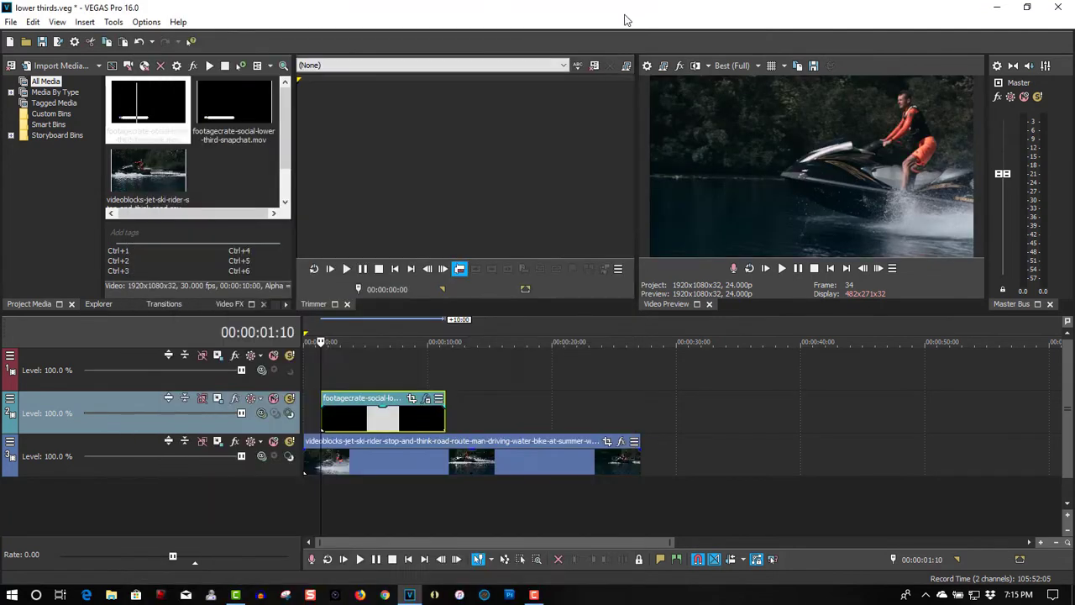
# Step: Insert a text title on the top track reading 'Facebook/TechTips'
pyautogui.rightClick(355, 371)
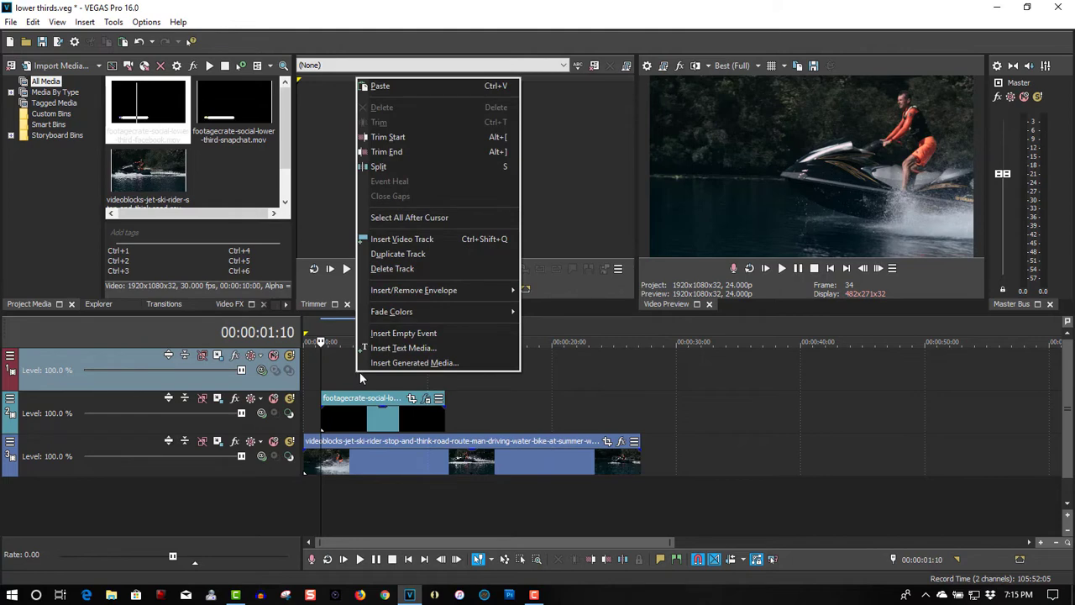
pyautogui.click(410, 350)
pyautogui.moveTo(302, 205); pyautogui.dragTo(3, 201)
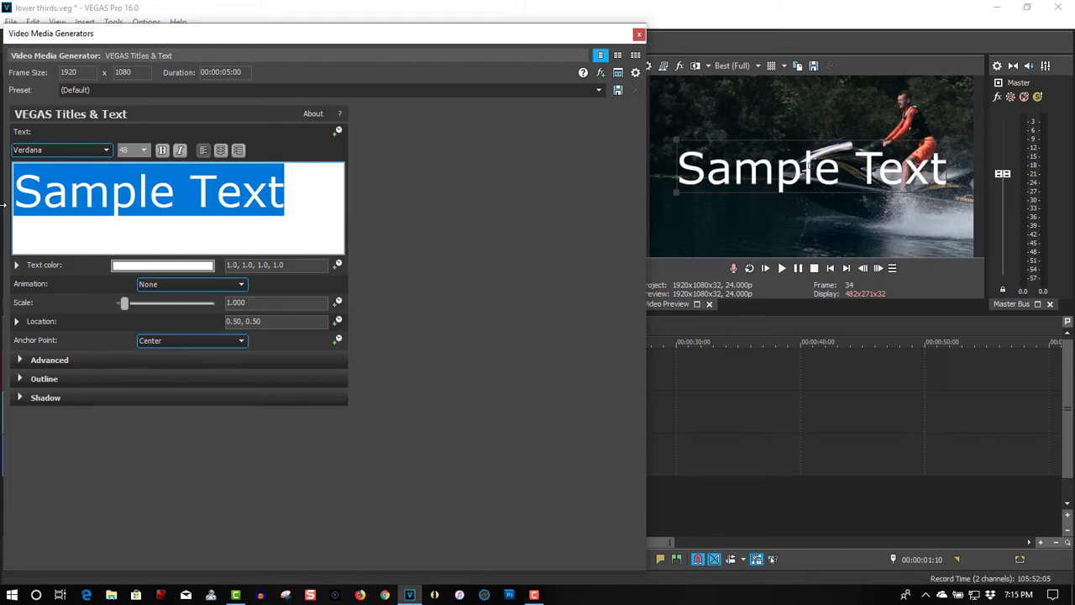
pyautogui.write('Face')
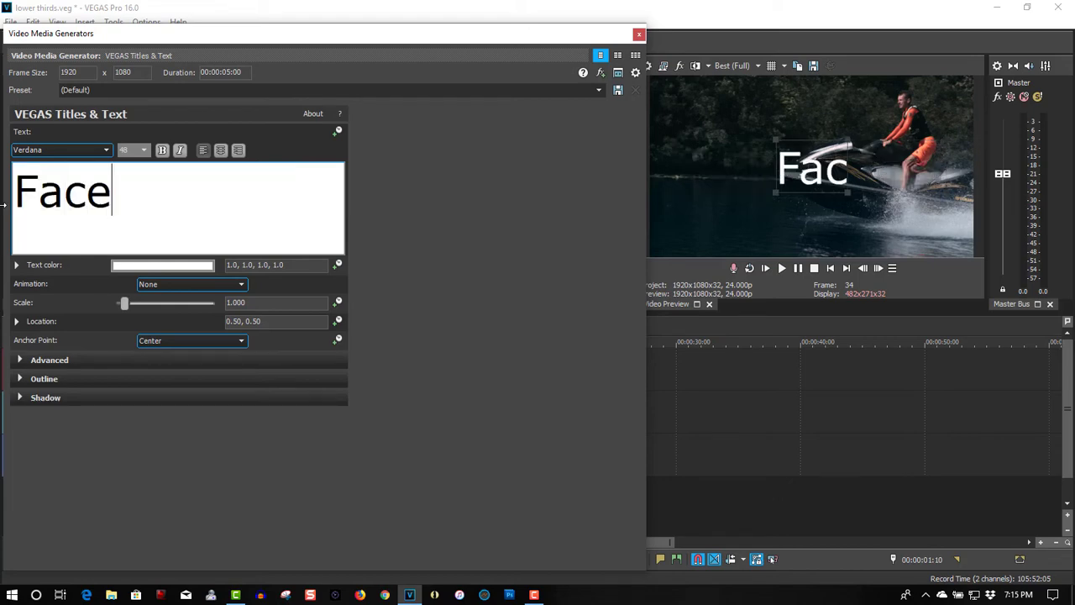
pyautogui.write('book')
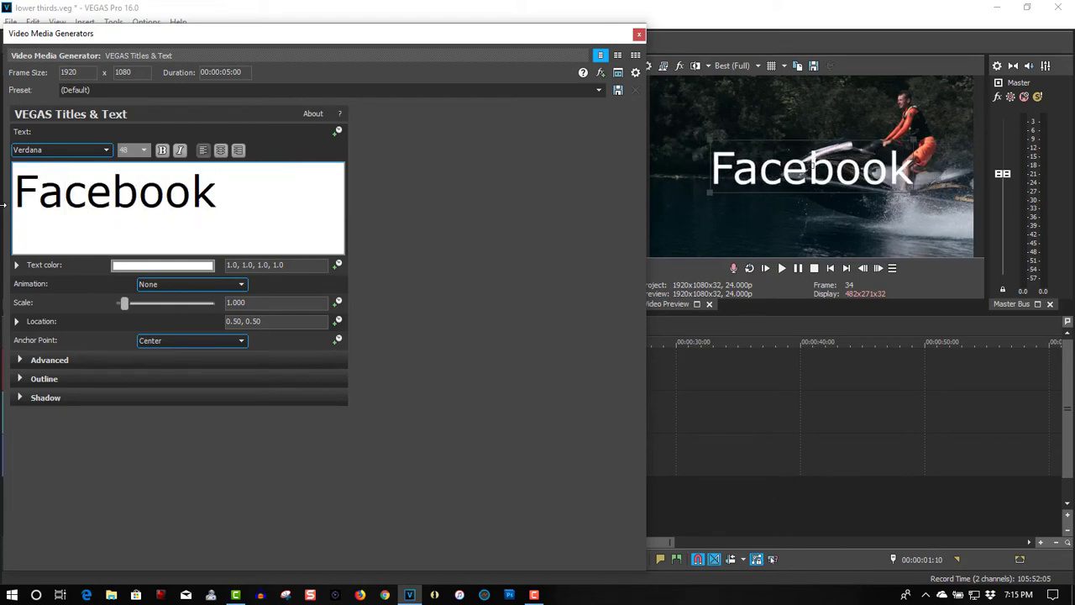
pyautogui.write('/Tec')
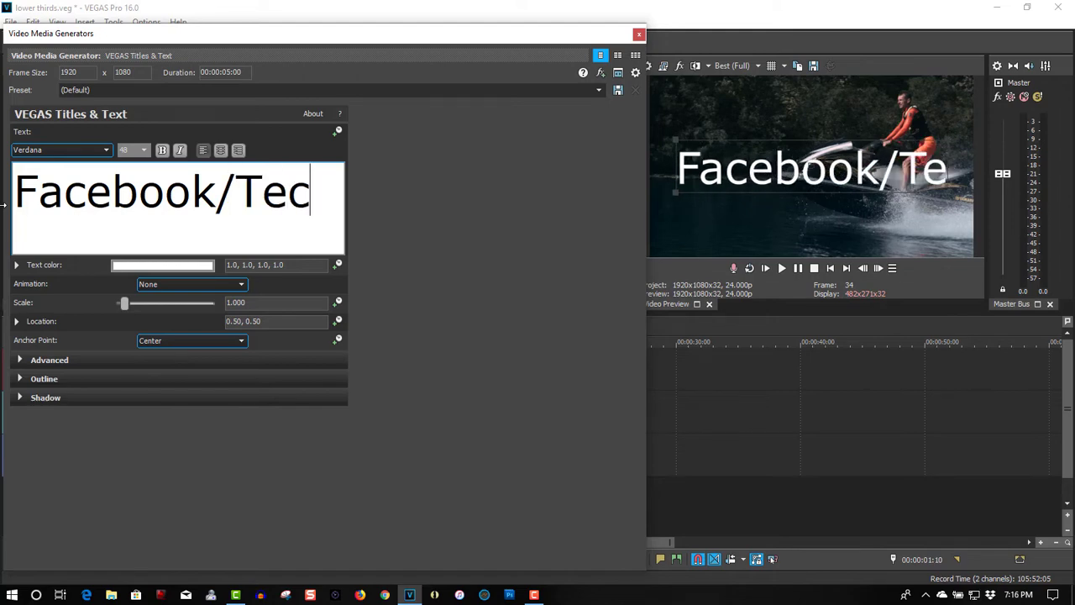
pyautogui.write('h')
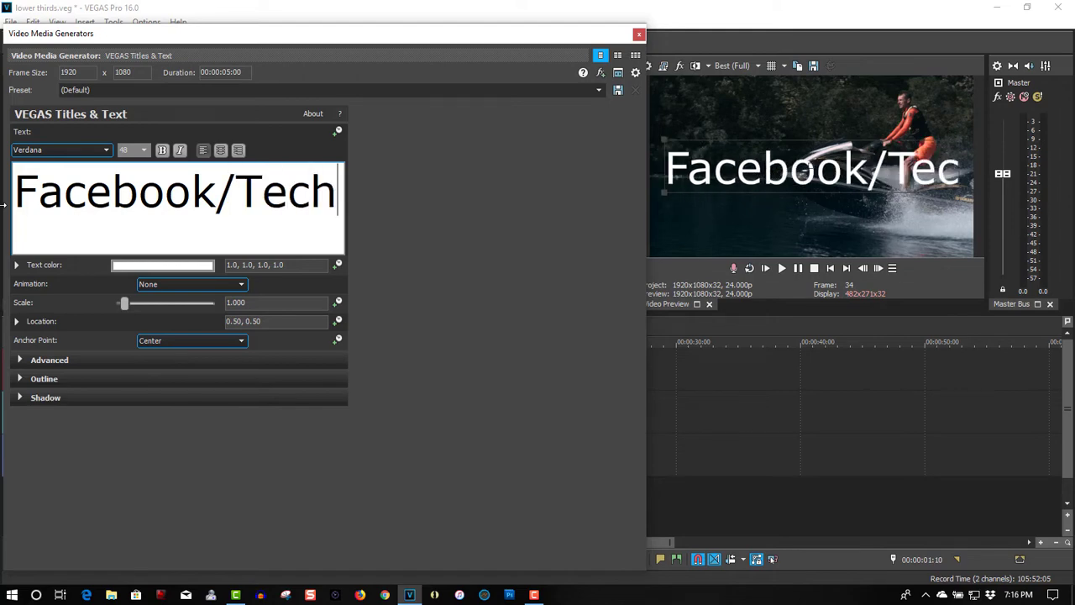
pyautogui.write('Tips')
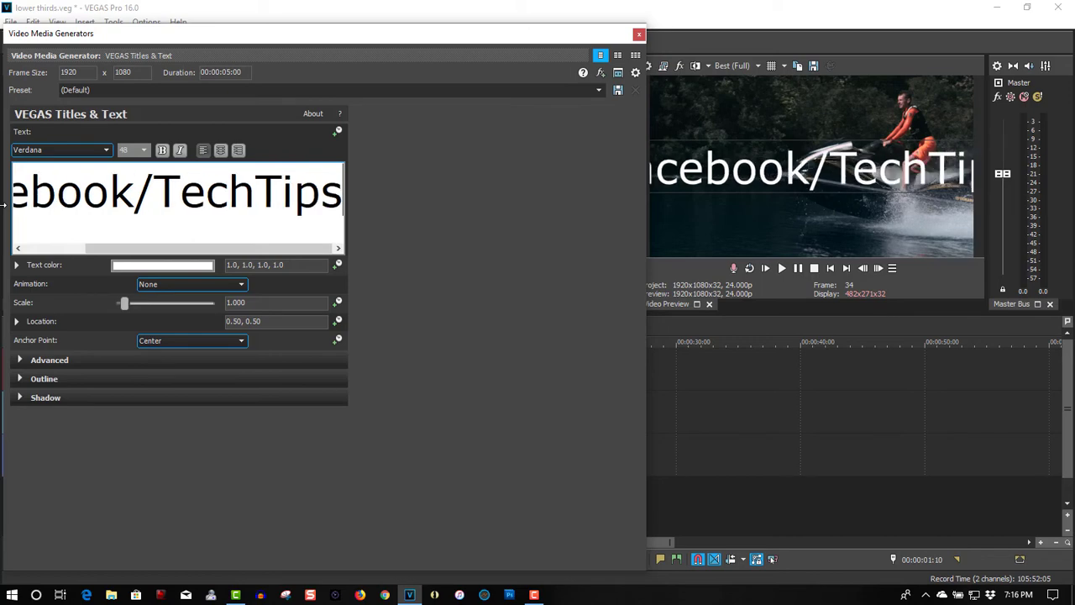
# Step: Set the title text to font size 24 and colour black
pyautogui.moveTo(343, 194); pyautogui.dragTo(12, 200)
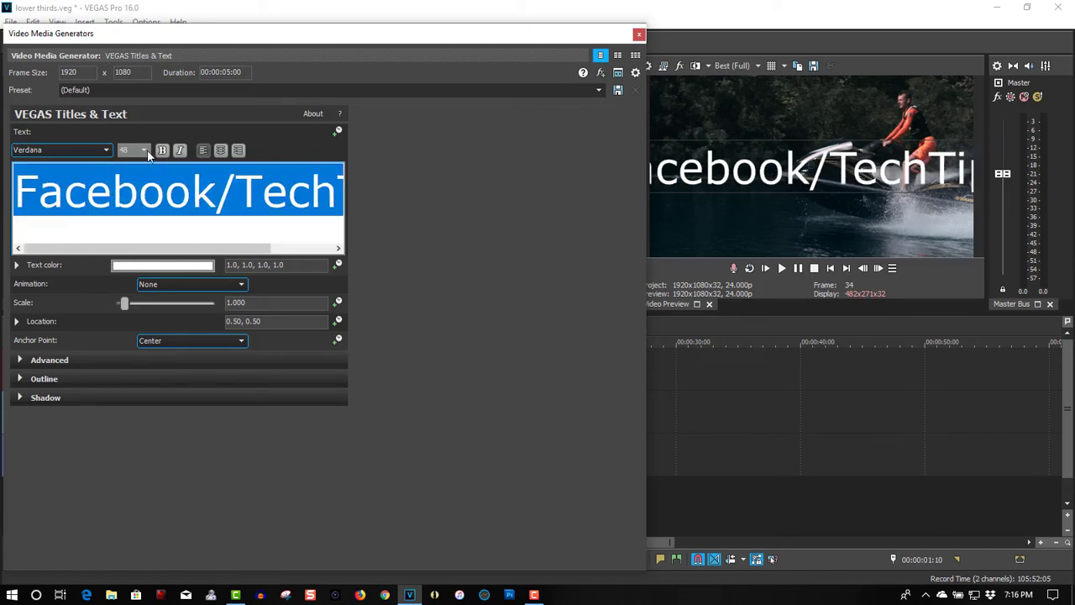
pyautogui.click(145, 150)
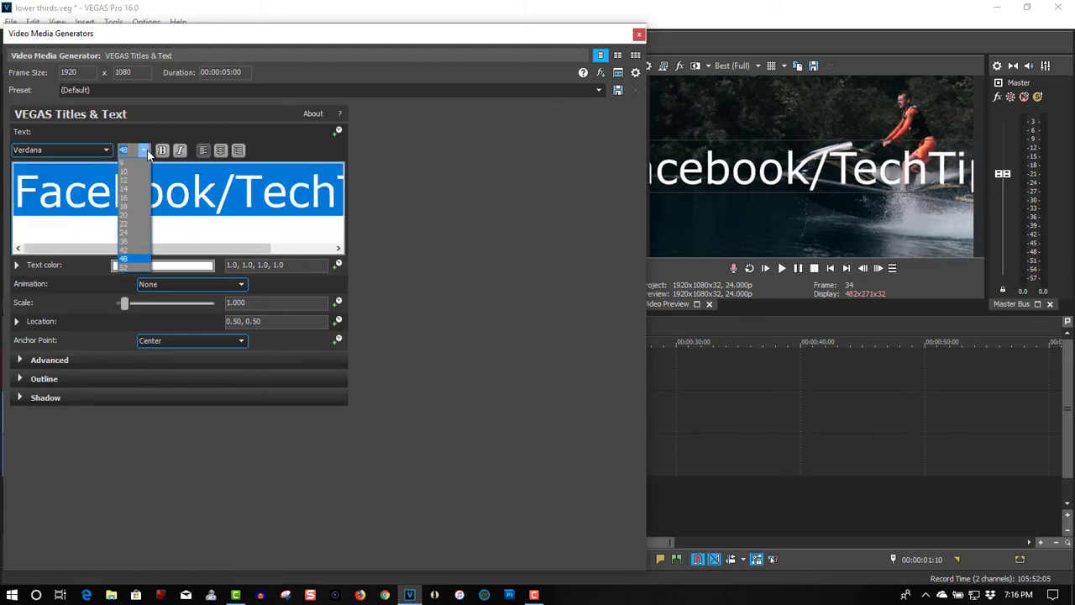
pyautogui.click(127, 236)
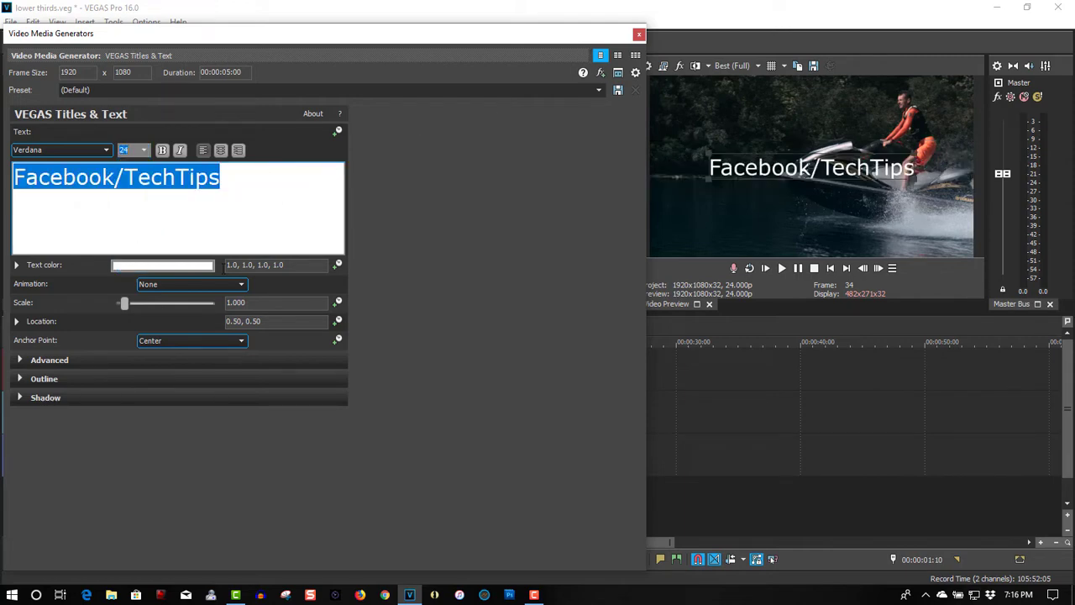
pyautogui.click(168, 266)
pyautogui.moveTo(206, 300); pyautogui.dragTo(204, 438)
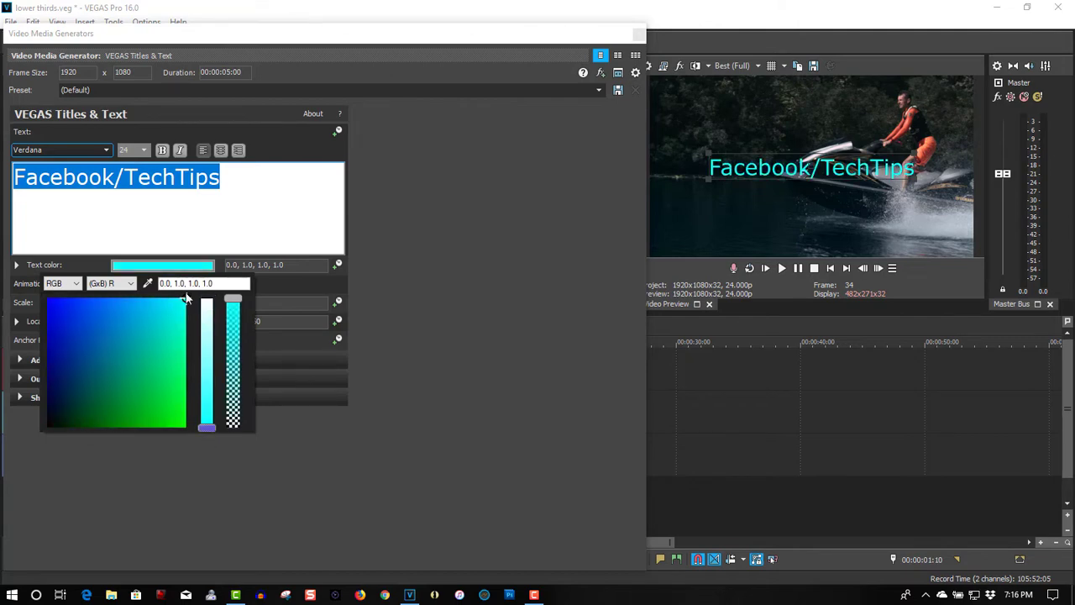
pyautogui.moveTo(165, 327)
pyautogui.mouseDown()
pyautogui.moveTo(53, 413)
pyautogui.moveTo(47, 430)
pyautogui.mouseUp()
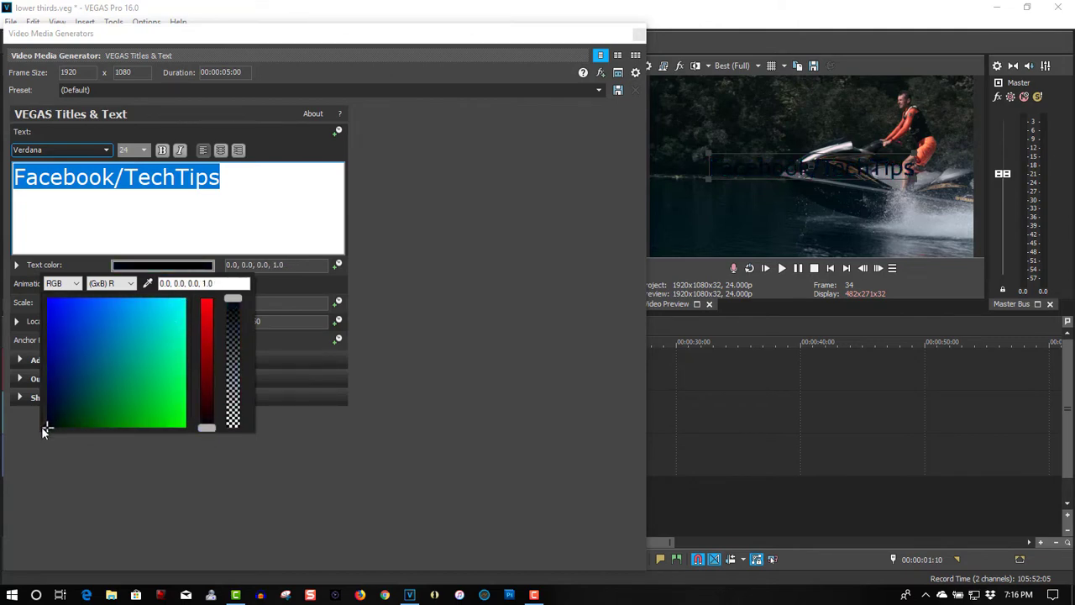
pyautogui.click(639, 33)
# Step: Shift the title event later on track 1 and bring up Track 1's Track Motion window
pyautogui.click(639, 32)
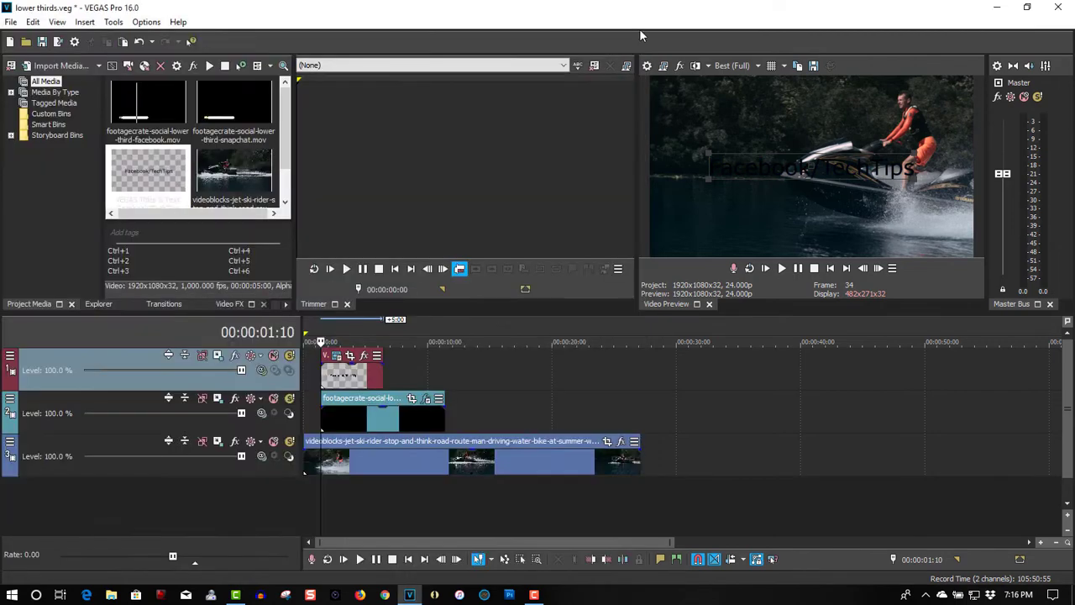
pyautogui.moveTo(354, 384); pyautogui.dragTo(333, 372)
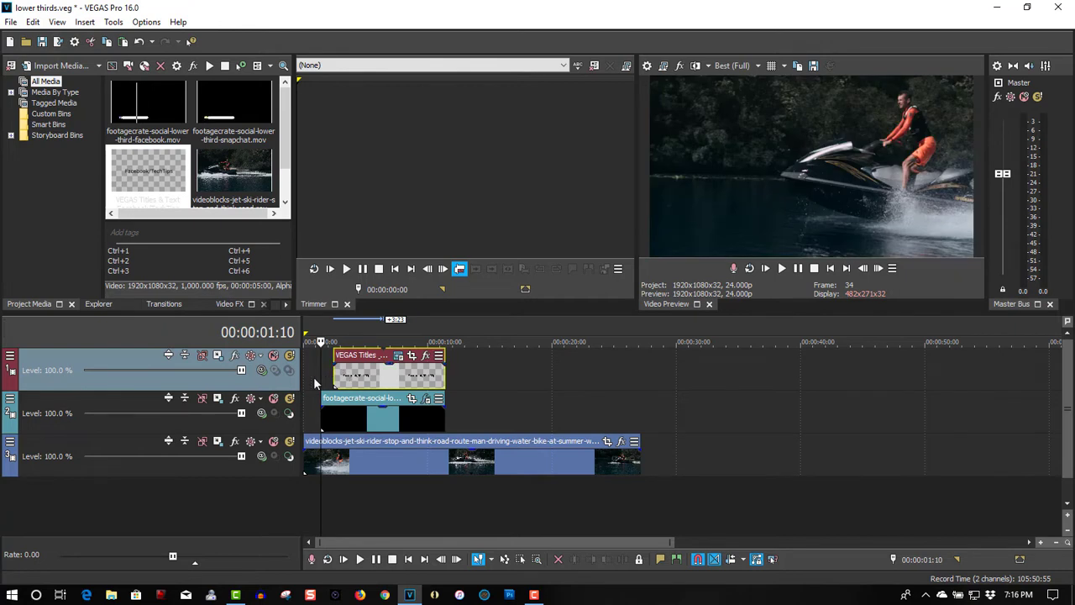
pyautogui.click(218, 356)
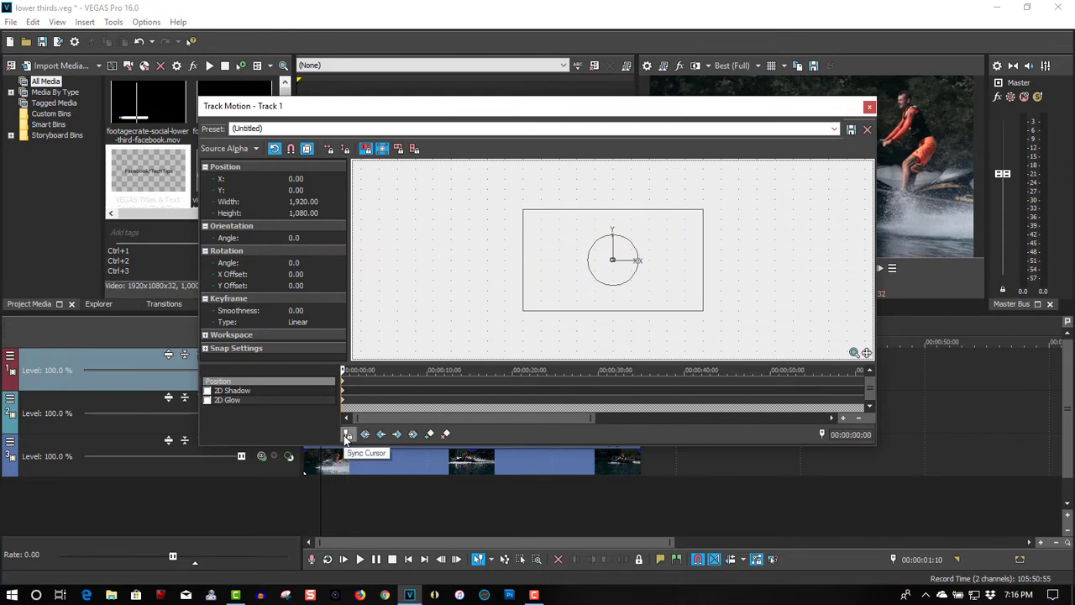
pyautogui.moveTo(504, 119); pyautogui.dragTo(220, 109)
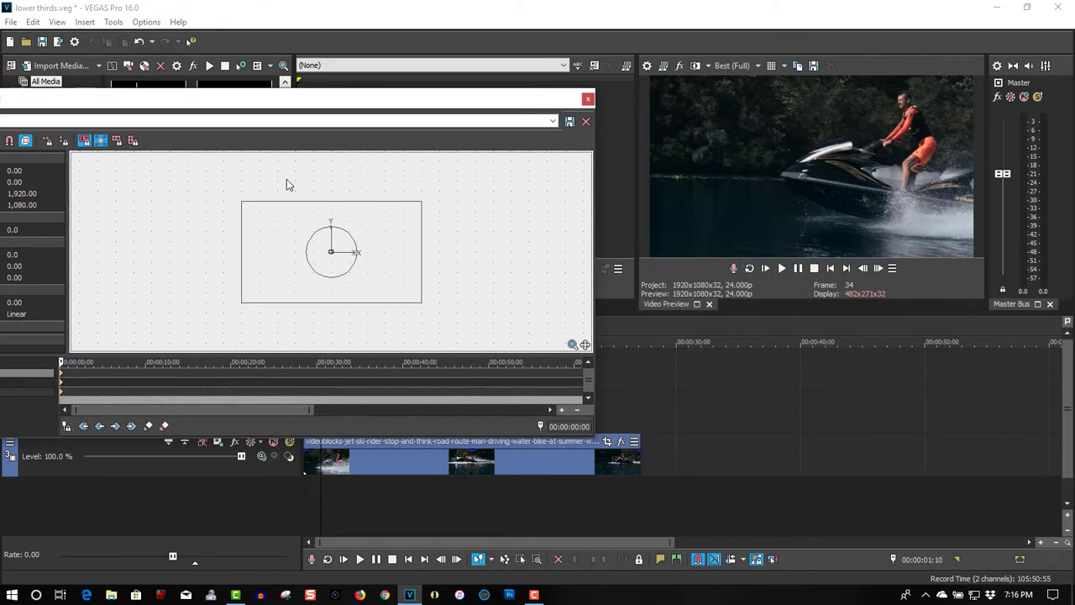
pyautogui.moveTo(304, 116); pyautogui.dragTo(1013, 133)
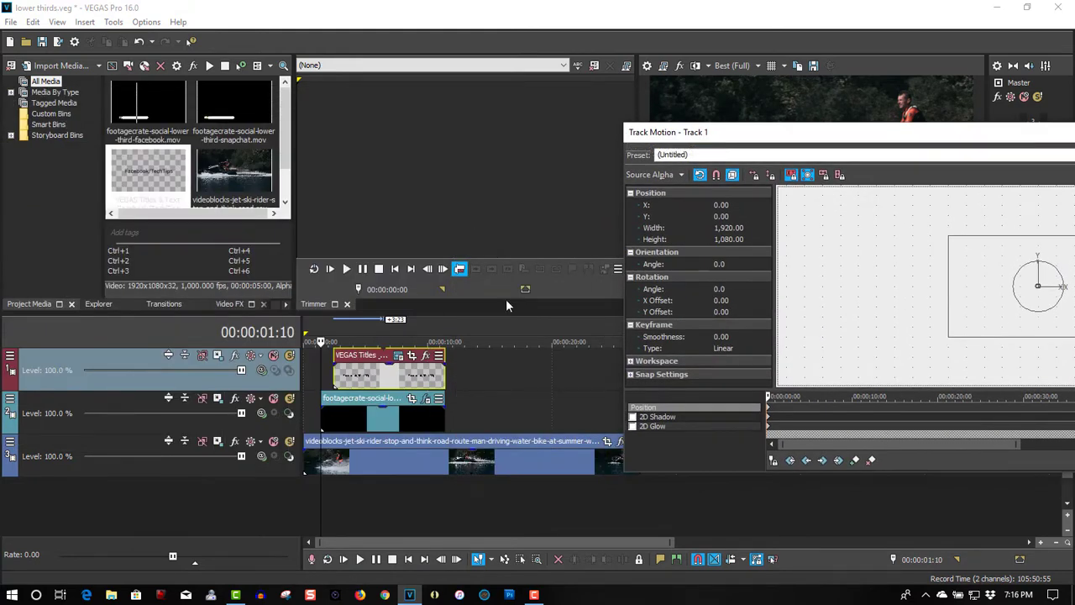
# Step: At 00:00:02:11, scale and move Track 1's motion frame so Facebook/TechTips fits the white bar
pyautogui.click(333, 332)
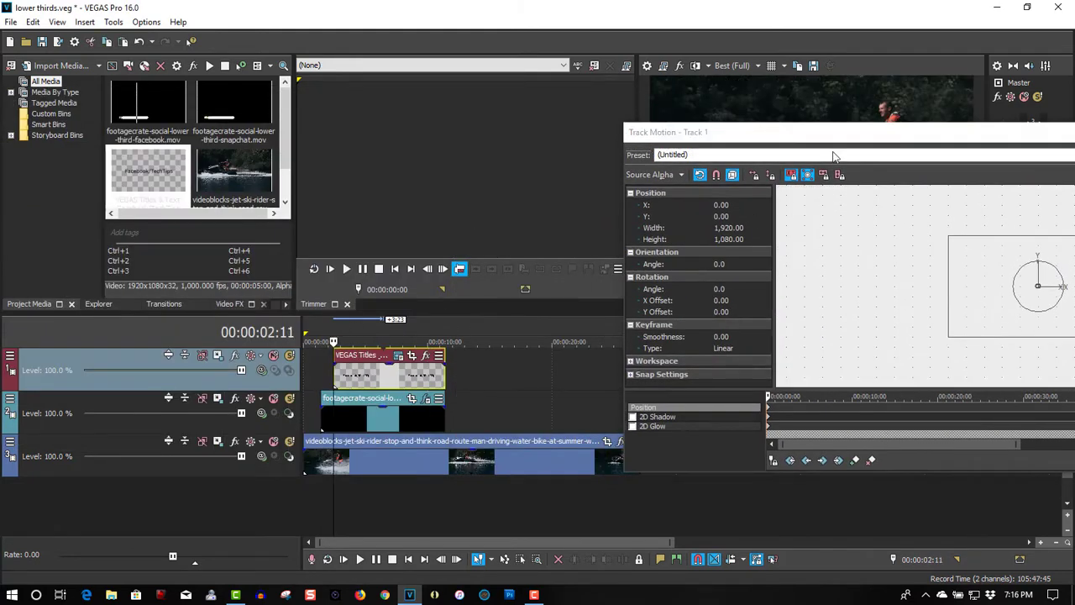
pyautogui.moveTo(783, 140); pyautogui.dragTo(38, 117)
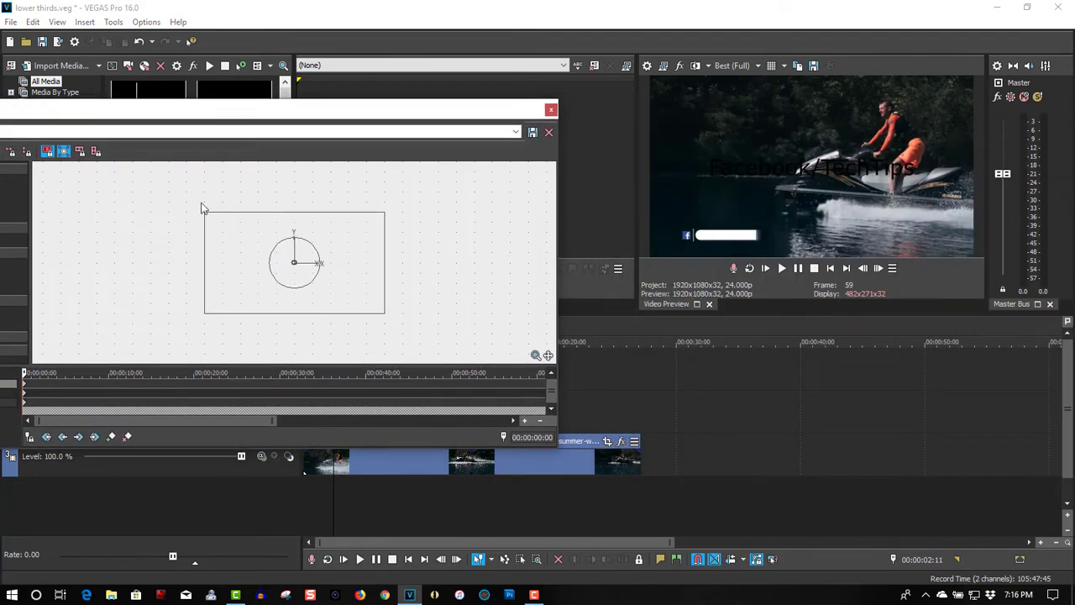
pyautogui.moveTo(344, 281); pyautogui.dragTo(317, 317)
pyautogui.moveTo(356, 248); pyautogui.dragTo(278, 315)
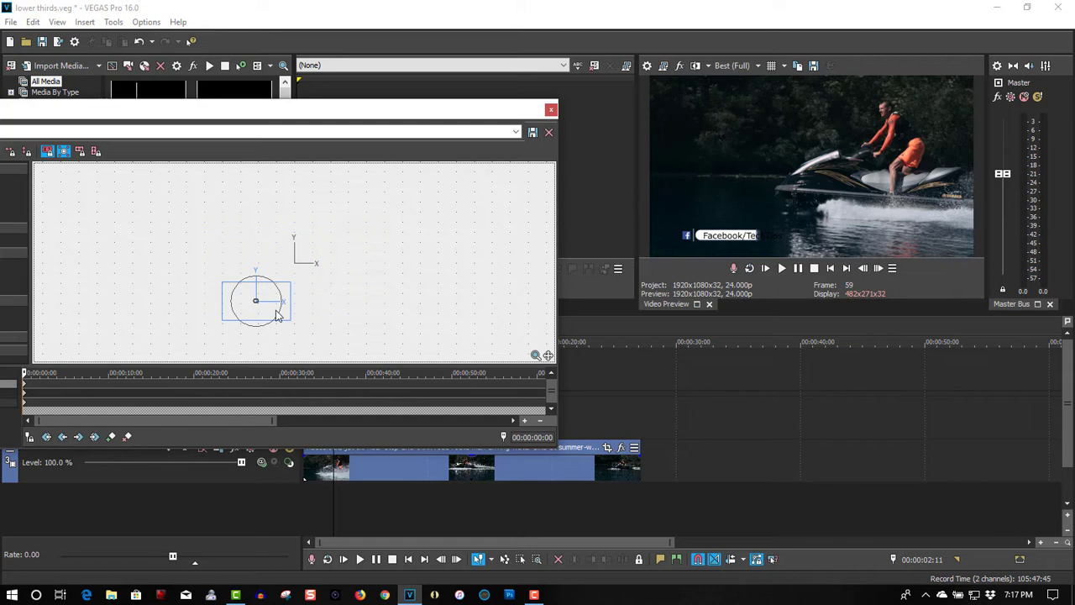
pyautogui.moveTo(277, 315); pyautogui.dragTo(279, 314)
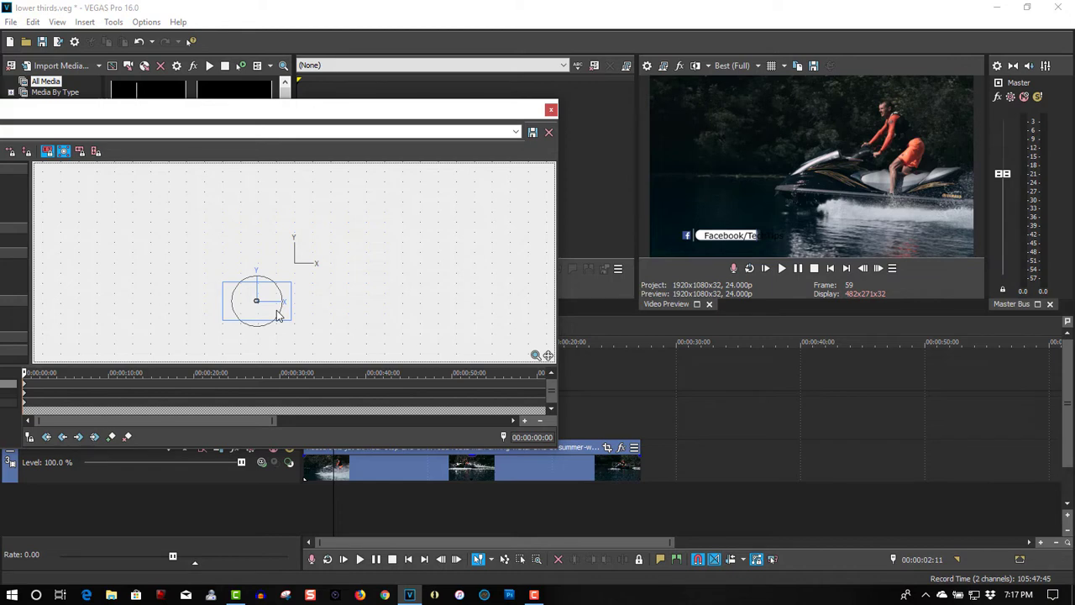
pyautogui.moveTo(278, 314); pyautogui.dragTo(277, 315)
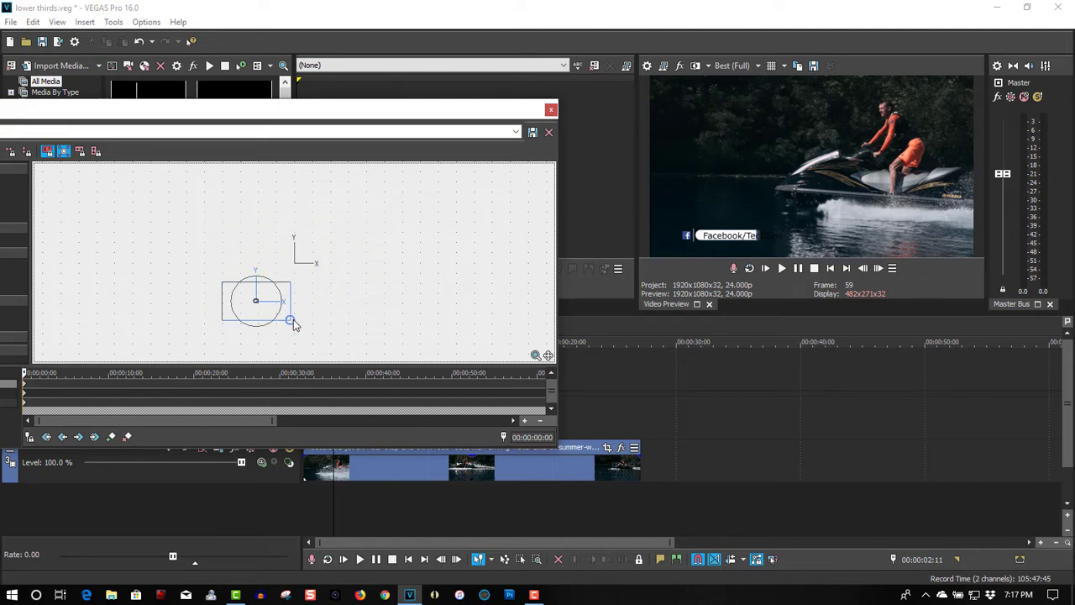
pyautogui.moveTo(290, 323); pyautogui.dragTo(286, 318)
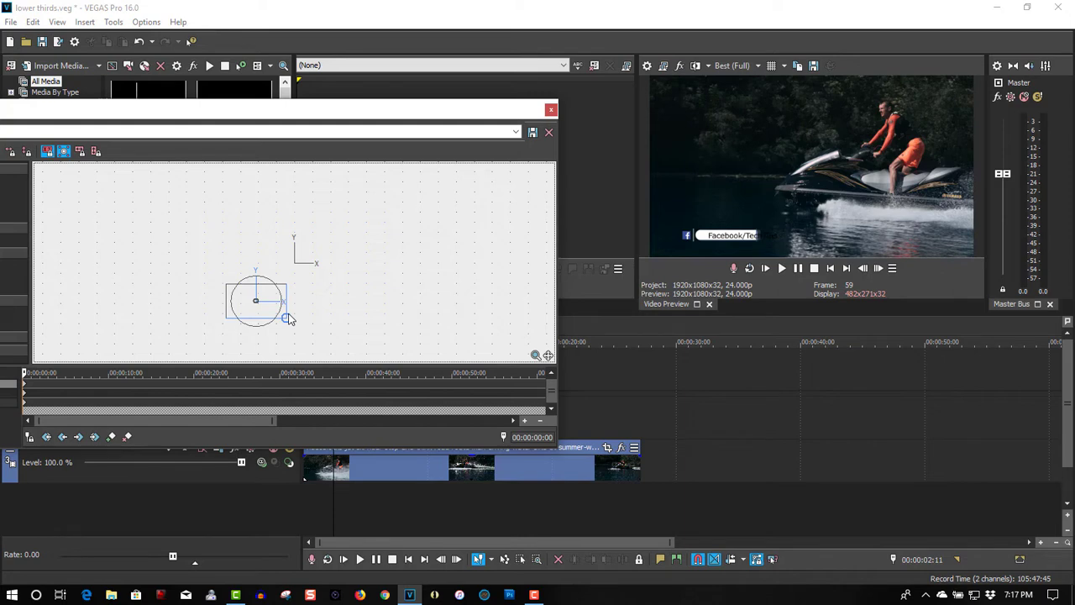
pyautogui.moveTo(261, 306); pyautogui.dragTo(257, 307)
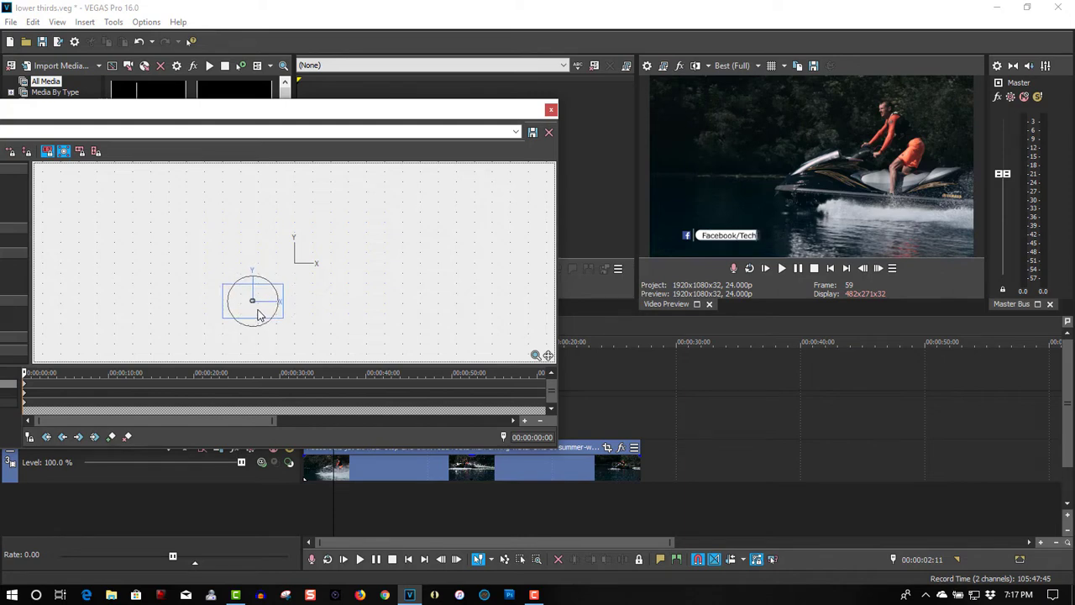
pyautogui.click(551, 109)
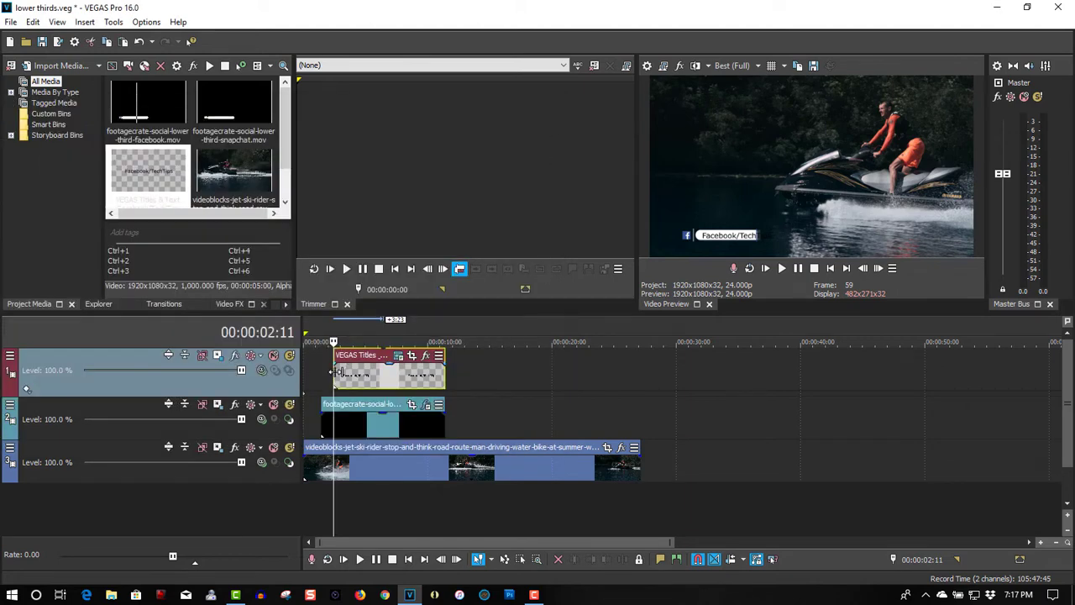
# Step: Trim the title event's start later and play back the Facebook lower third
pyautogui.moveTo(335, 373); pyautogui.dragTo(344, 374)
pyautogui.press('space')
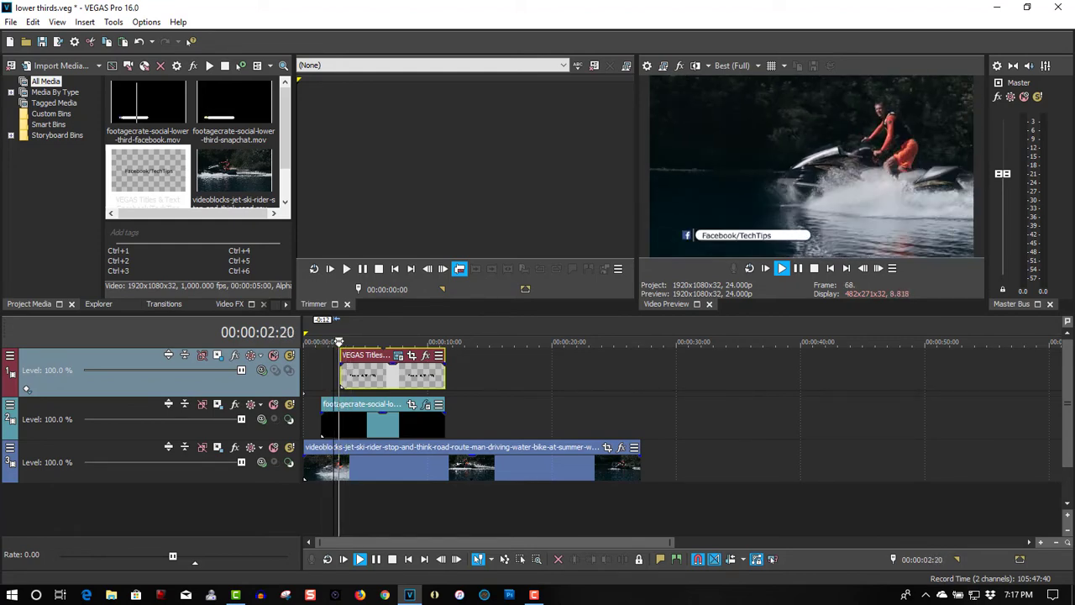
pyautogui.press('Return')
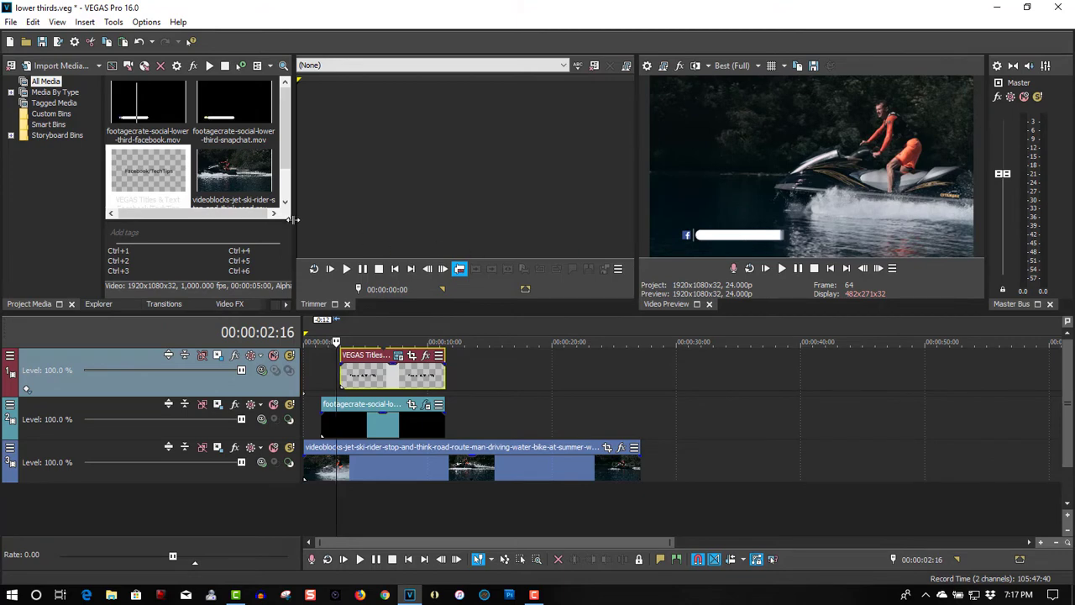
# Step: Apply the Gradient Wipe Linear Left-Right preset to the start of the Facebook title event
pyautogui.click(164, 304)
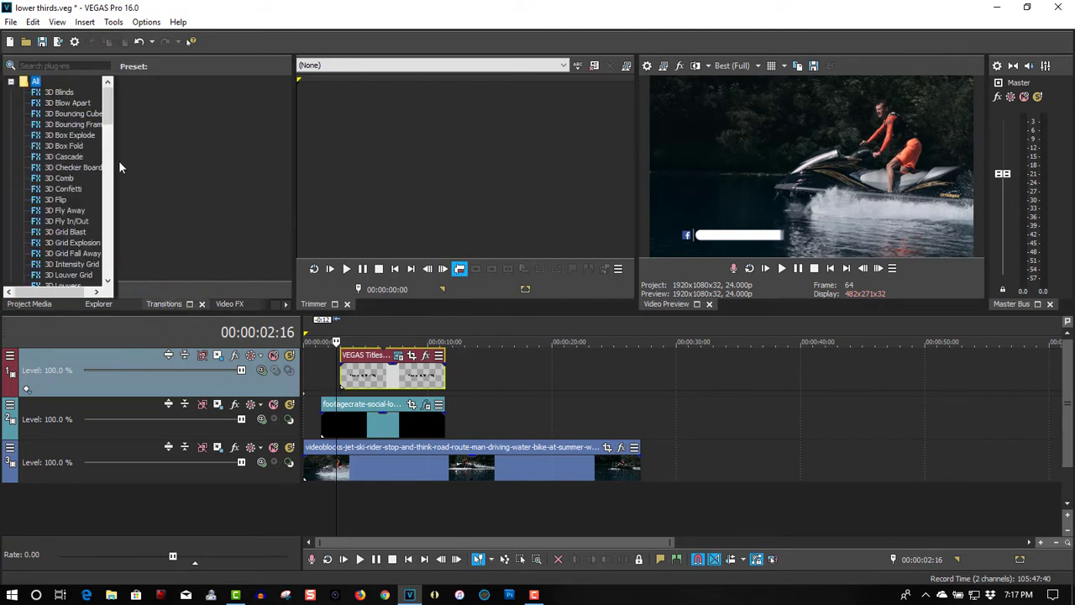
pyautogui.moveTo(106, 105); pyautogui.dragTo(102, 175)
pyautogui.click(74, 168)
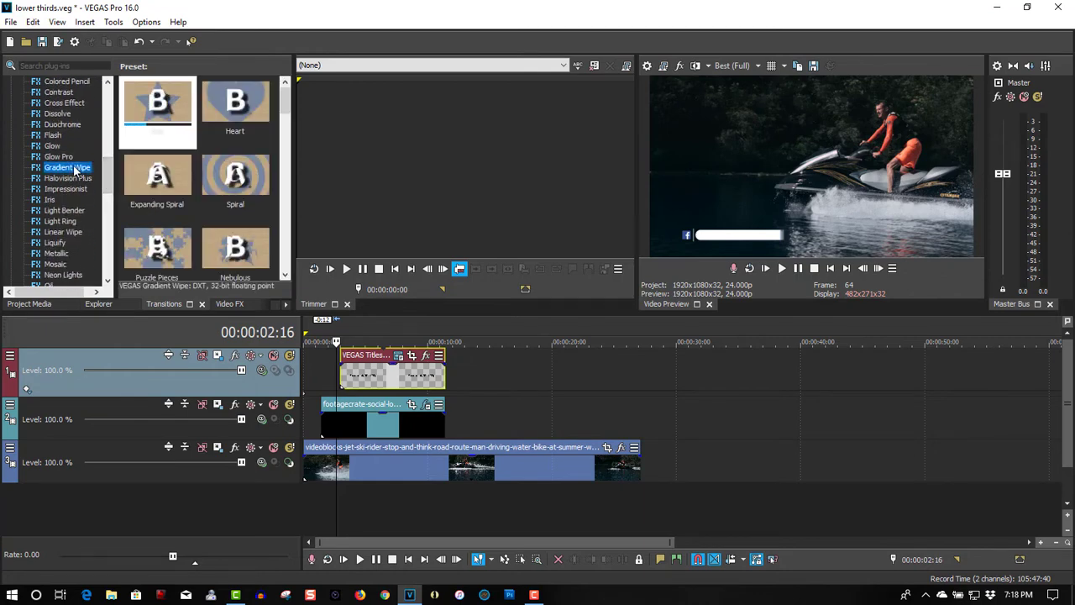
pyautogui.moveTo(285, 101); pyautogui.dragTo(282, 178)
pyautogui.scroll(-2, 283, 178)
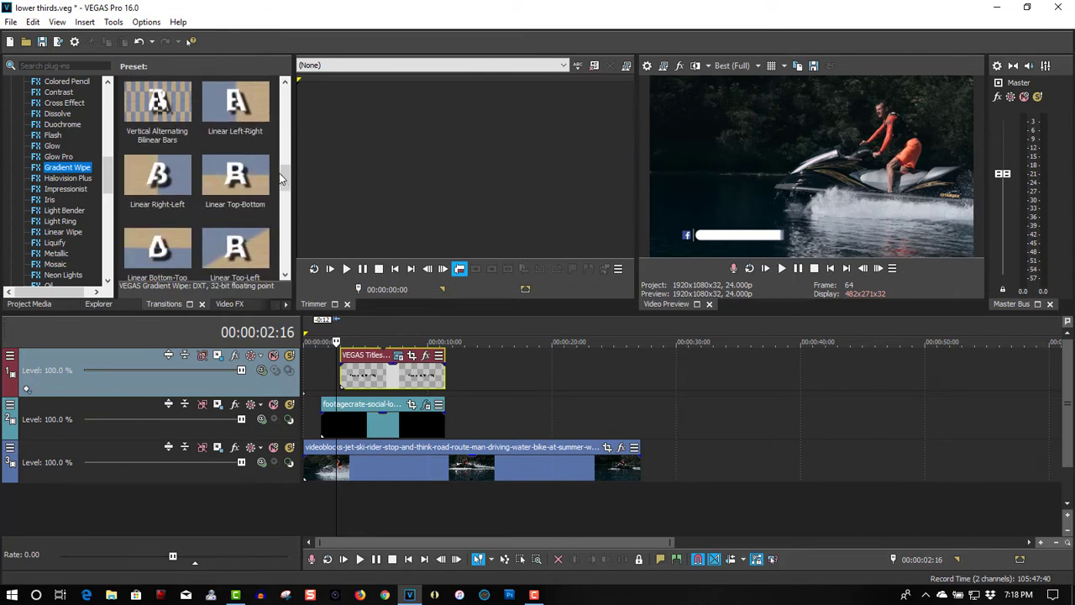
pyautogui.moveTo(264, 134); pyautogui.dragTo(343, 378)
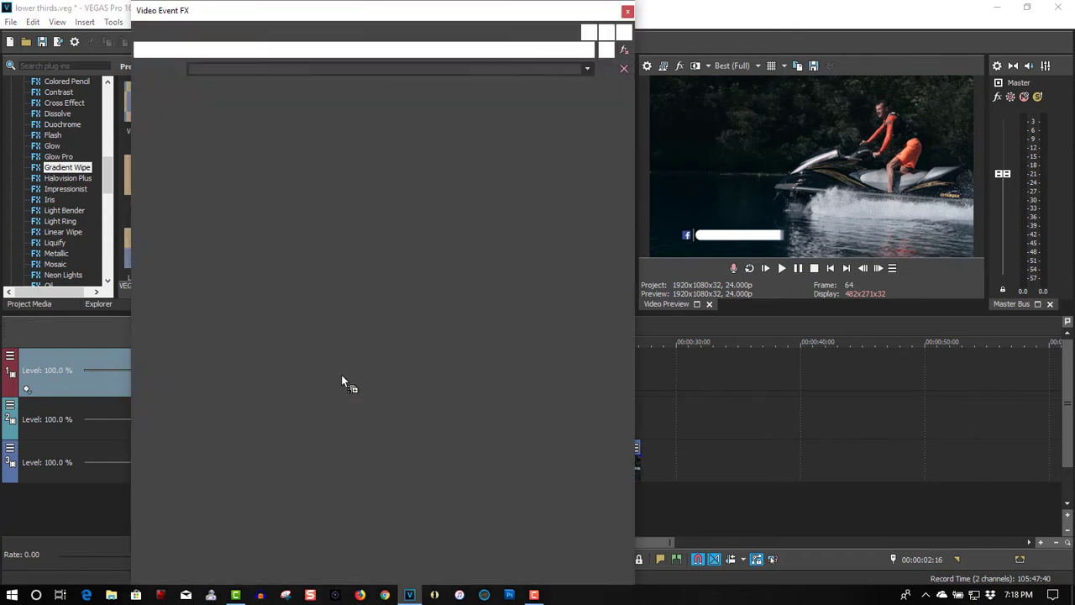
# Step: Apply the Gradient Wipe Linear Right-Left preset to the title event's end, then return to 00:00:02:00
pyautogui.click(628, 11)
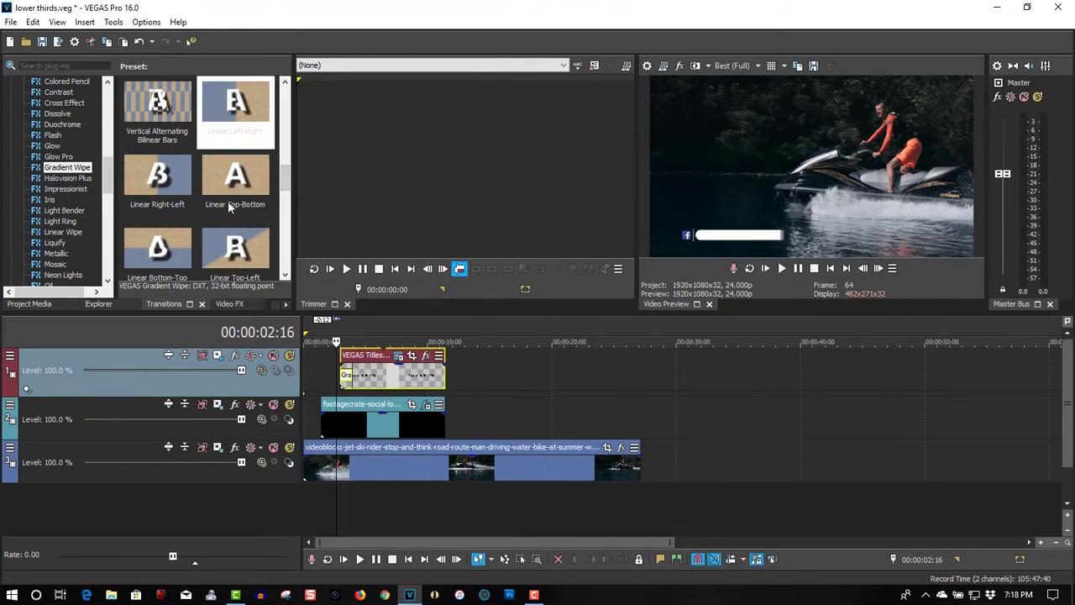
pyautogui.moveTo(157, 178); pyautogui.dragTo(446, 382)
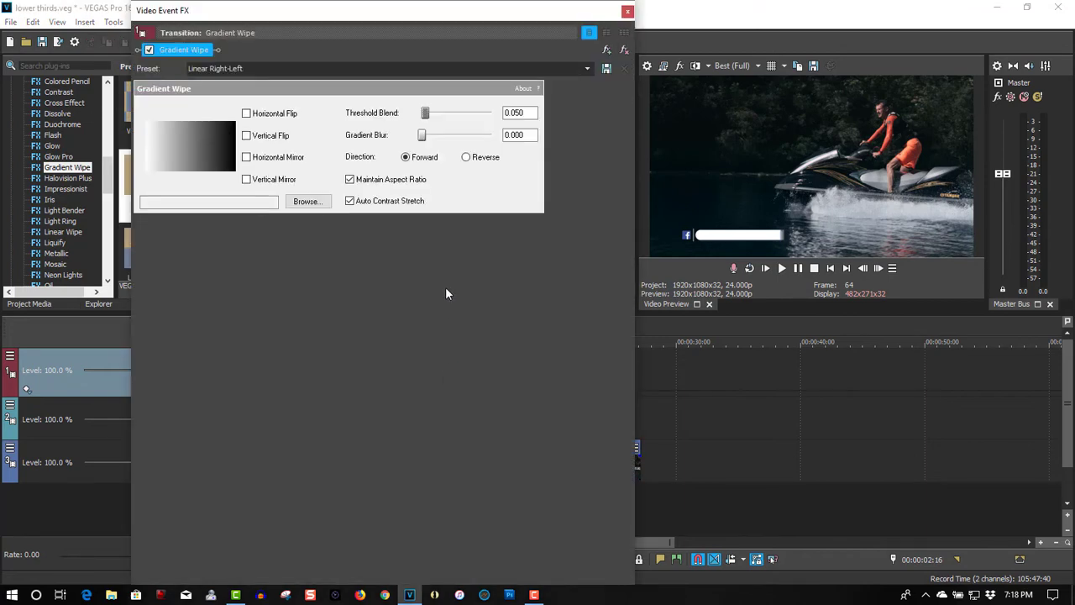
pyautogui.click(628, 13)
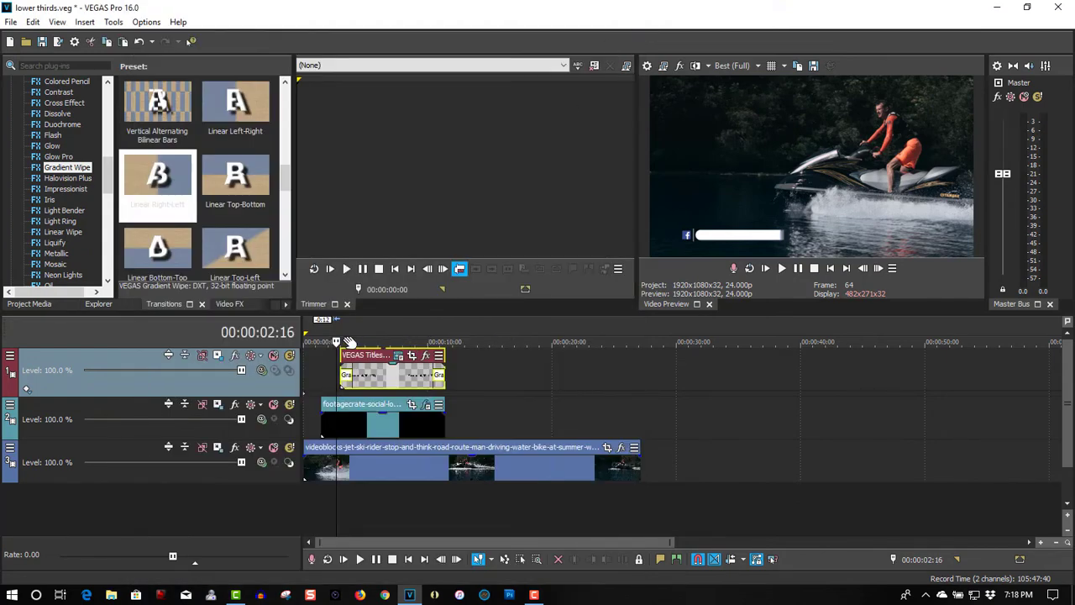
pyautogui.click(328, 336)
# Step: Play the project from the beginning to review the title's wipe transitions
pyautogui.click(782, 268)
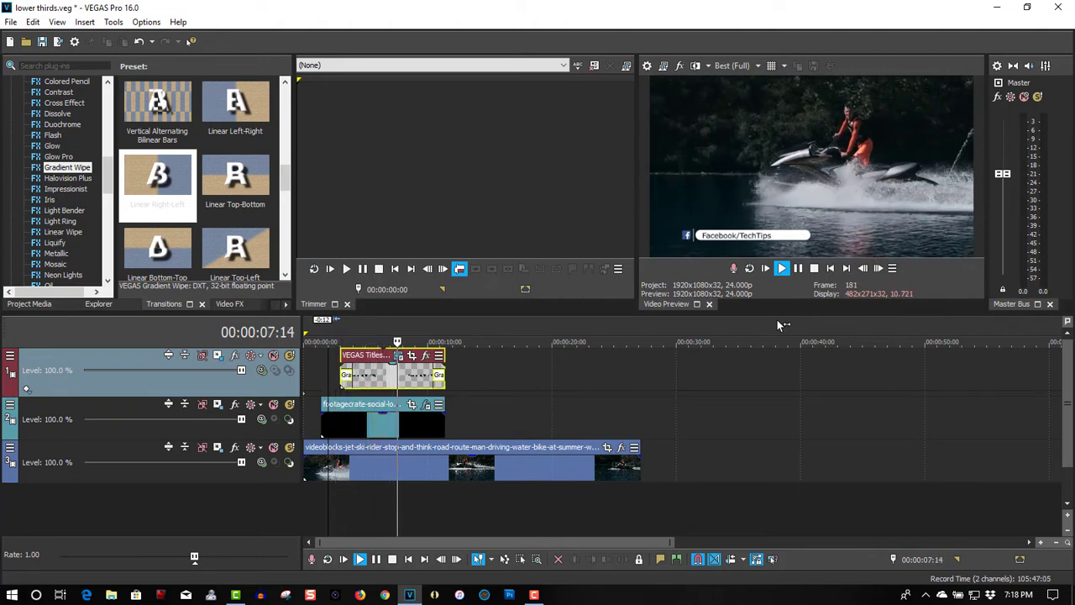
pyautogui.click(829, 268)
pyautogui.click(800, 269)
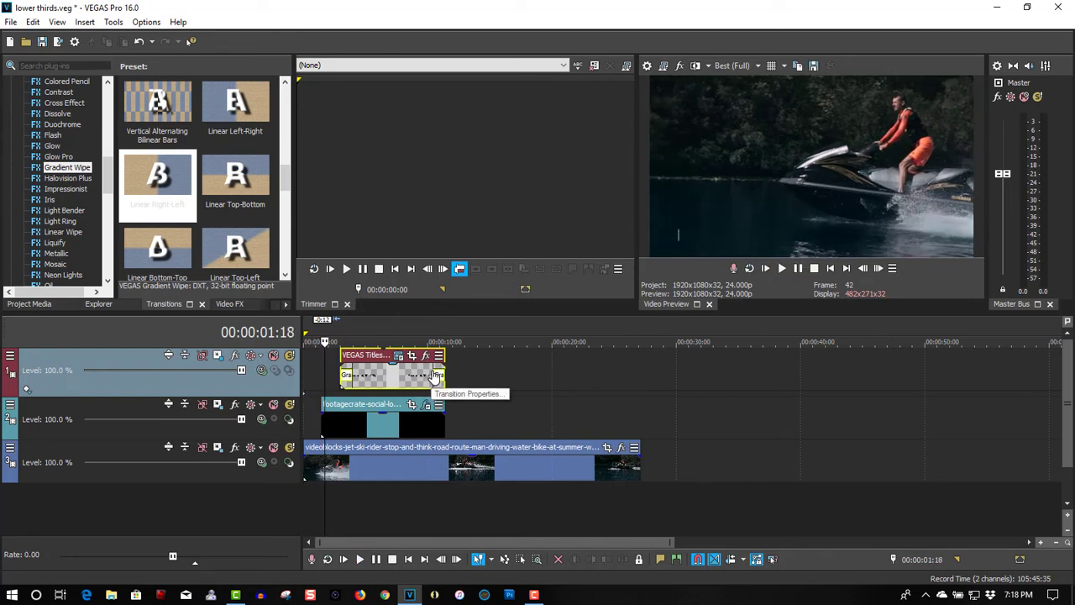
# Step: Lengthen the title's fade-out to 00:00:01:10 and replay to check it
pyautogui.moveTo(436, 369); pyautogui.dragTo(424, 371)
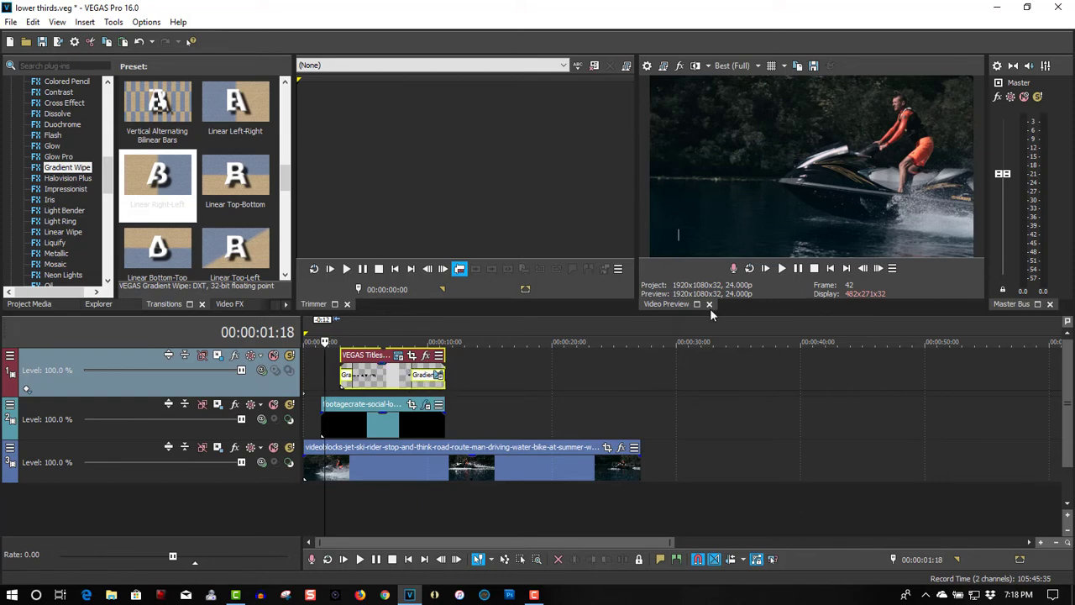
pyautogui.click(780, 268)
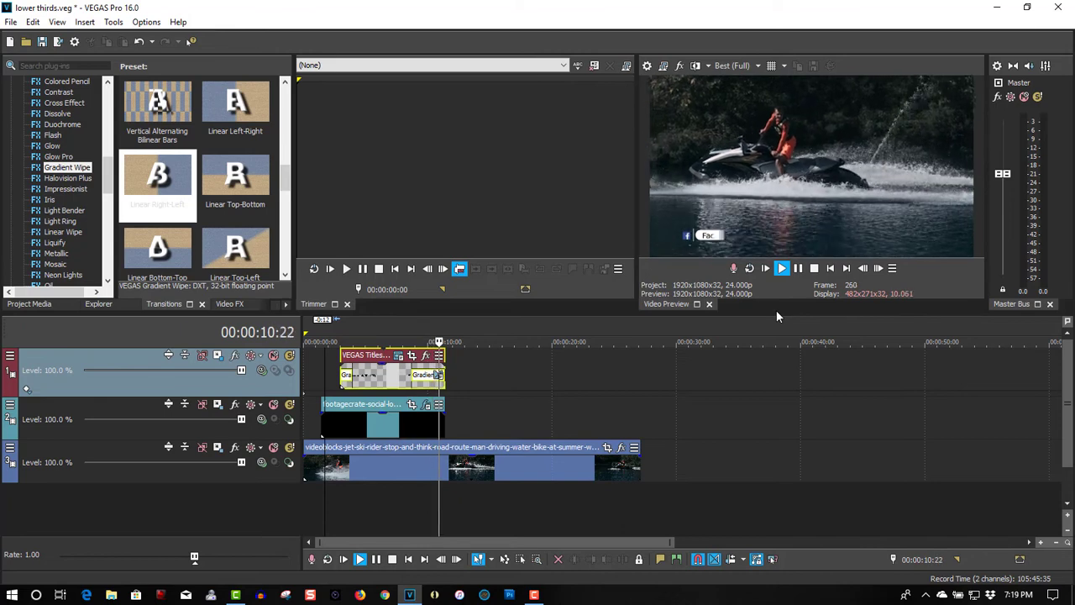
pyautogui.click(817, 270)
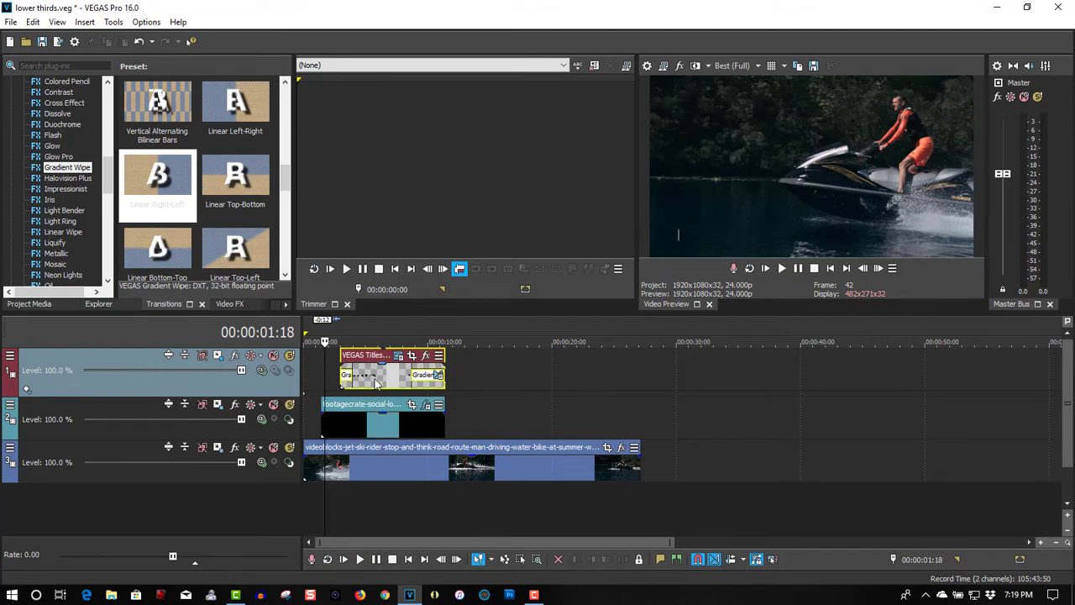
pyautogui.click(376, 382)
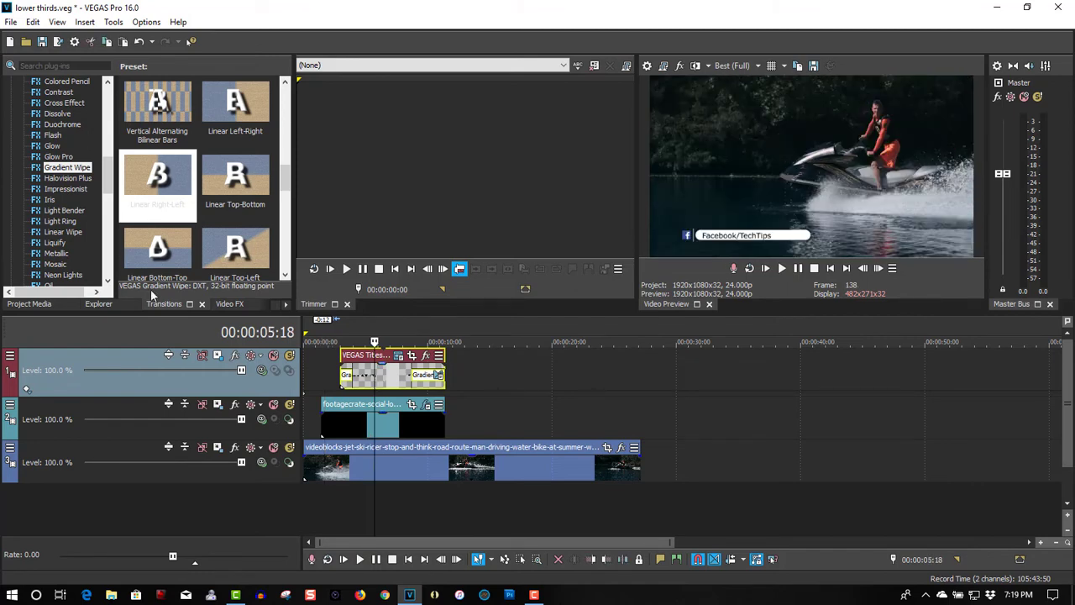
# Step: Place the Snapchat lower-third clip on track 2 at 14:00
pyautogui.click(23, 306)
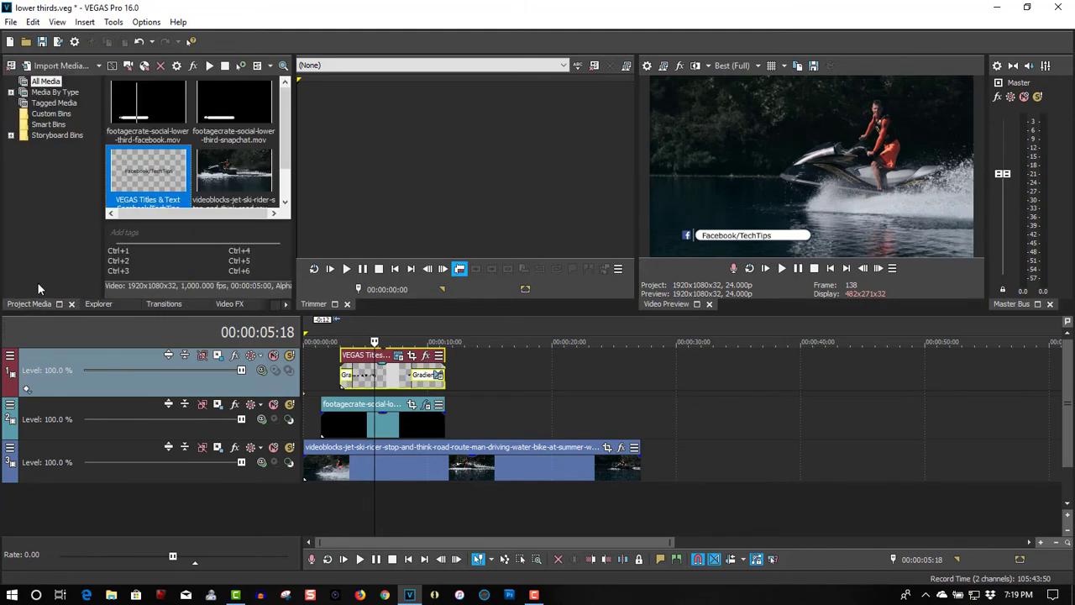
pyautogui.moveTo(233, 105); pyautogui.dragTo(492, 425)
pyautogui.click(481, 343)
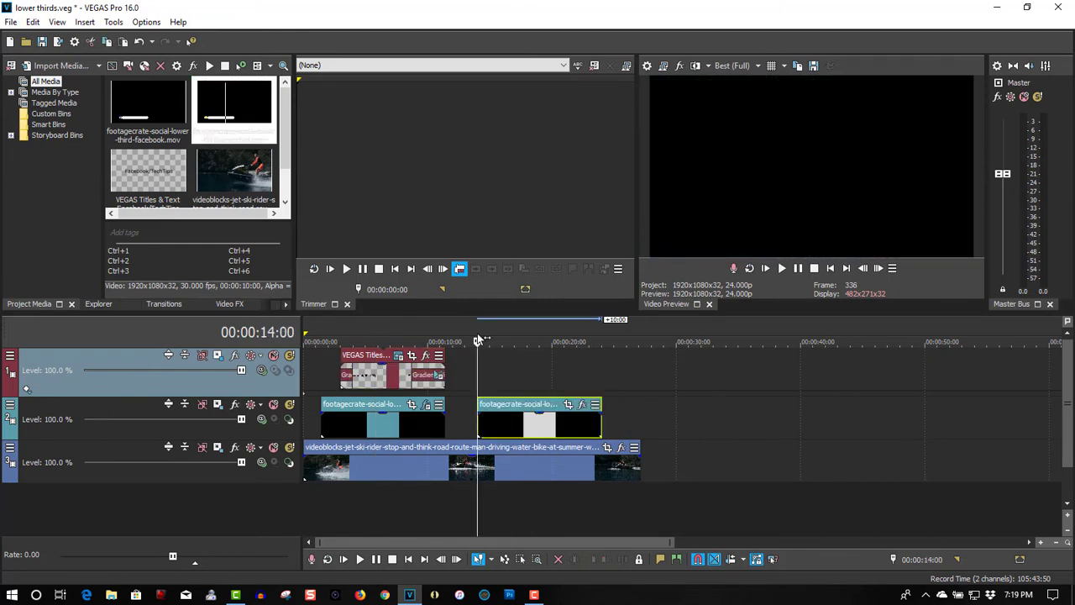
# Step: Add VEGAS Chroma Keyer to the Snapchat clip, keying out its black background
pyautogui.click(581, 407)
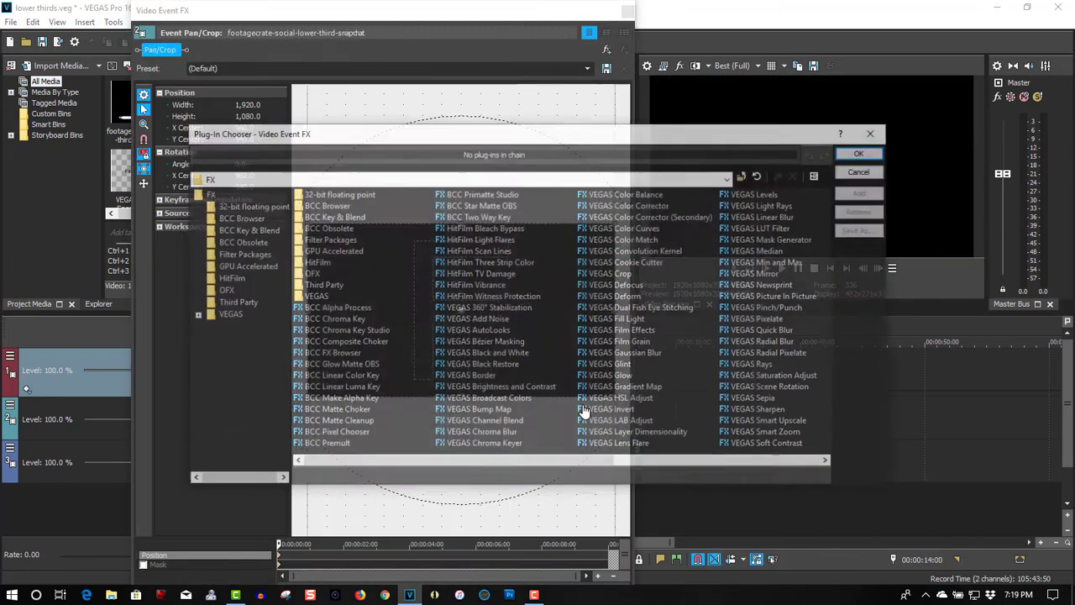
pyautogui.doubleClick(498, 445)
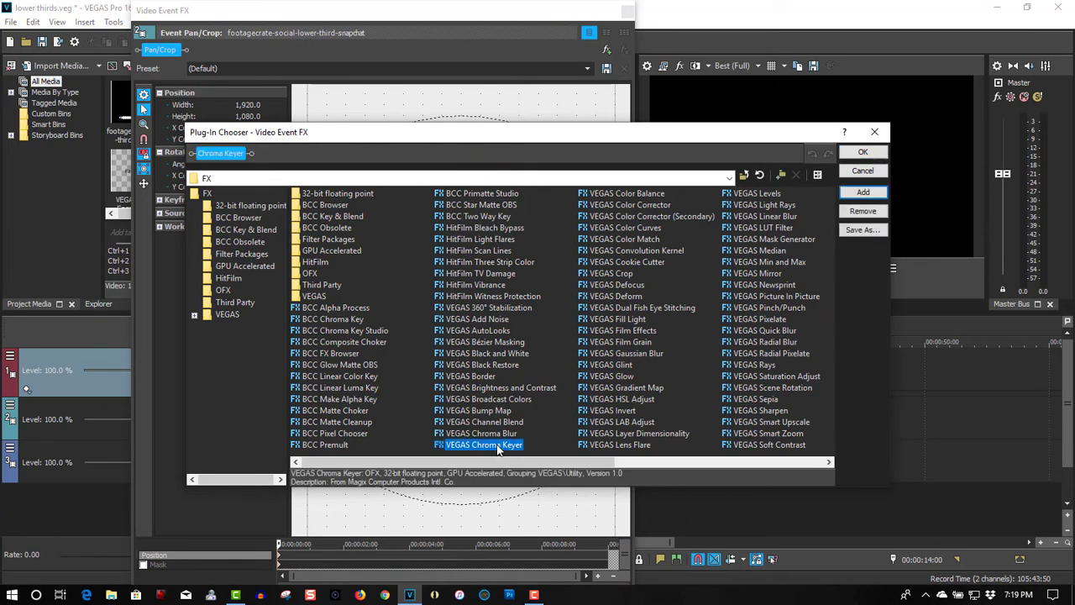
pyautogui.click(851, 157)
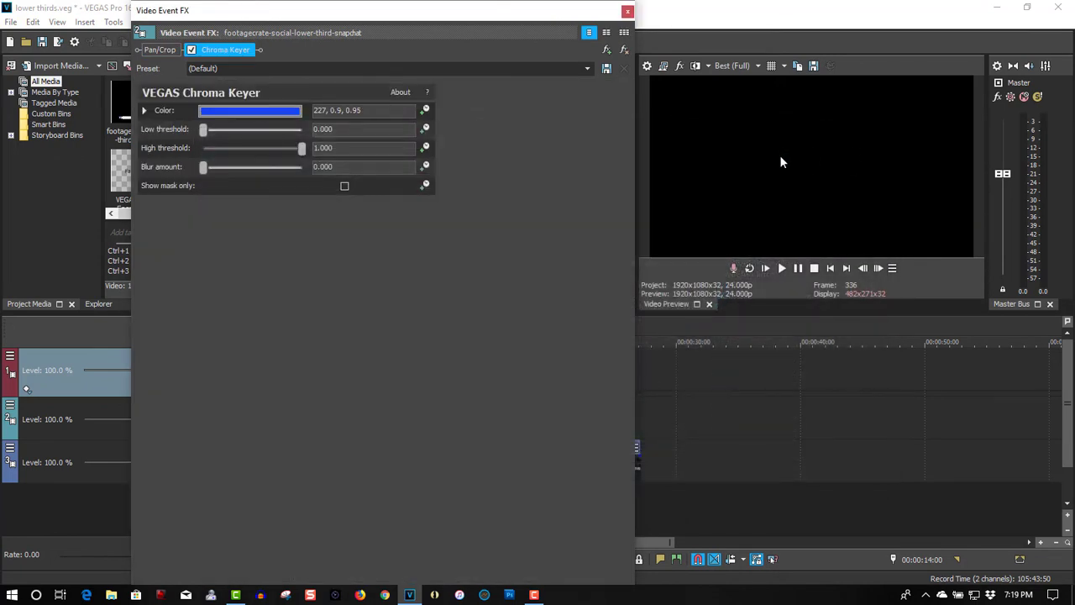
pyautogui.click(249, 110)
pyautogui.click(236, 129)
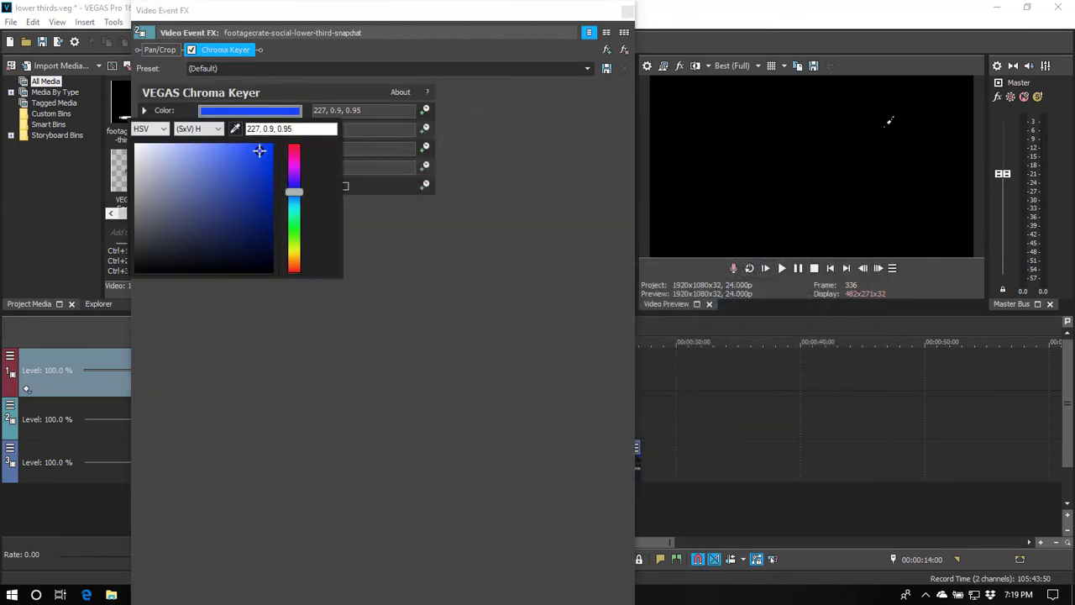
pyautogui.click(888, 120)
pyautogui.click(629, 19)
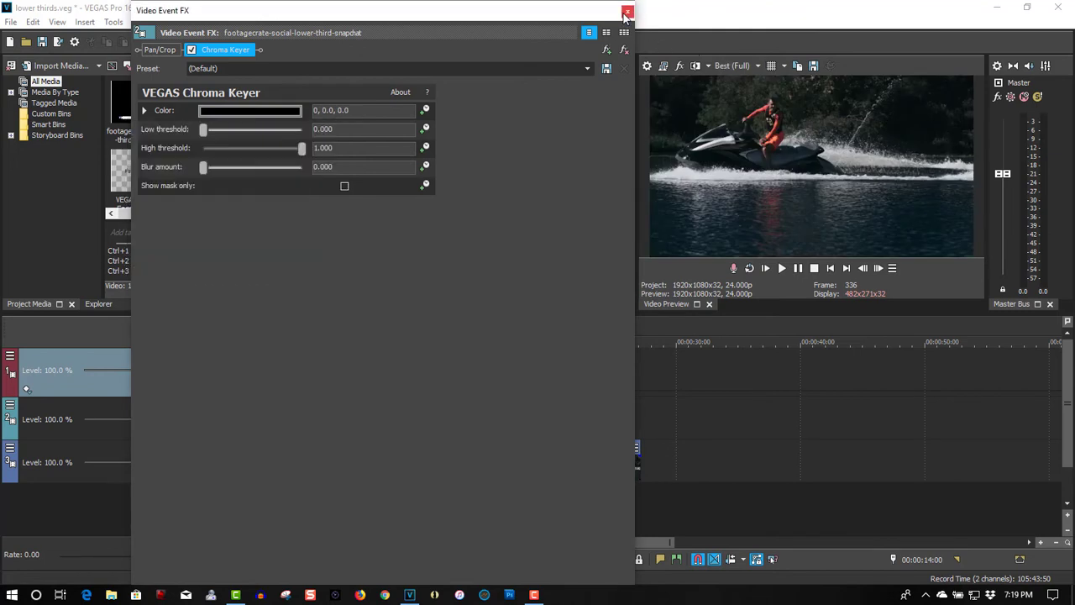
pyautogui.click(628, 12)
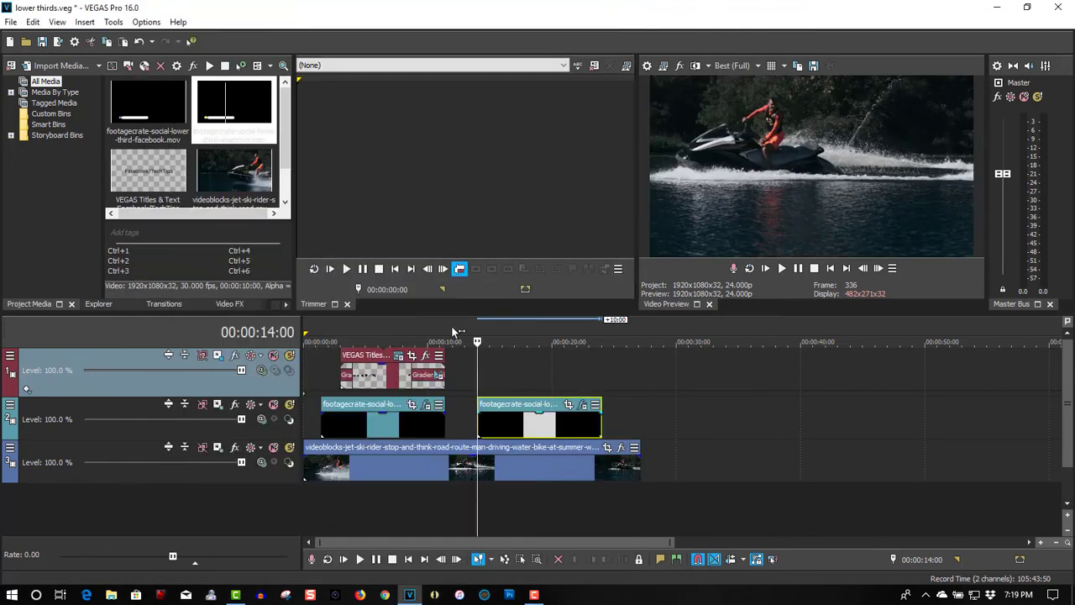
# Step: Copy the Facebook title event and paste a new copy at 16:23 over the Snapchat clip
pyautogui.click(390, 382)
pyautogui.rightClick(390, 383)
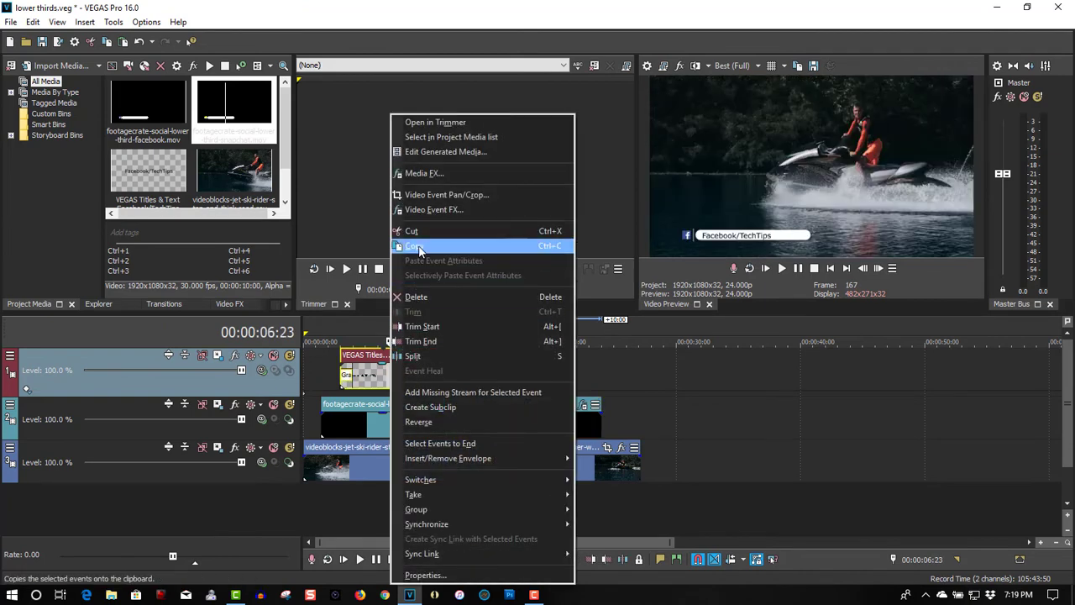
pyautogui.click(420, 246)
pyautogui.click(514, 370)
pyautogui.rightClick(515, 368)
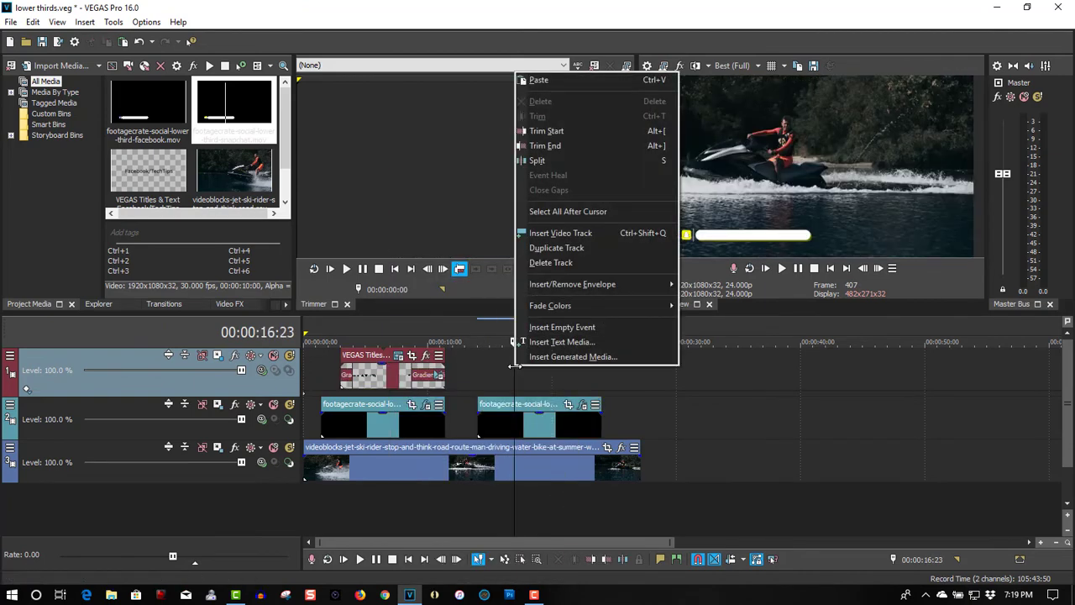
pyautogui.click(538, 80)
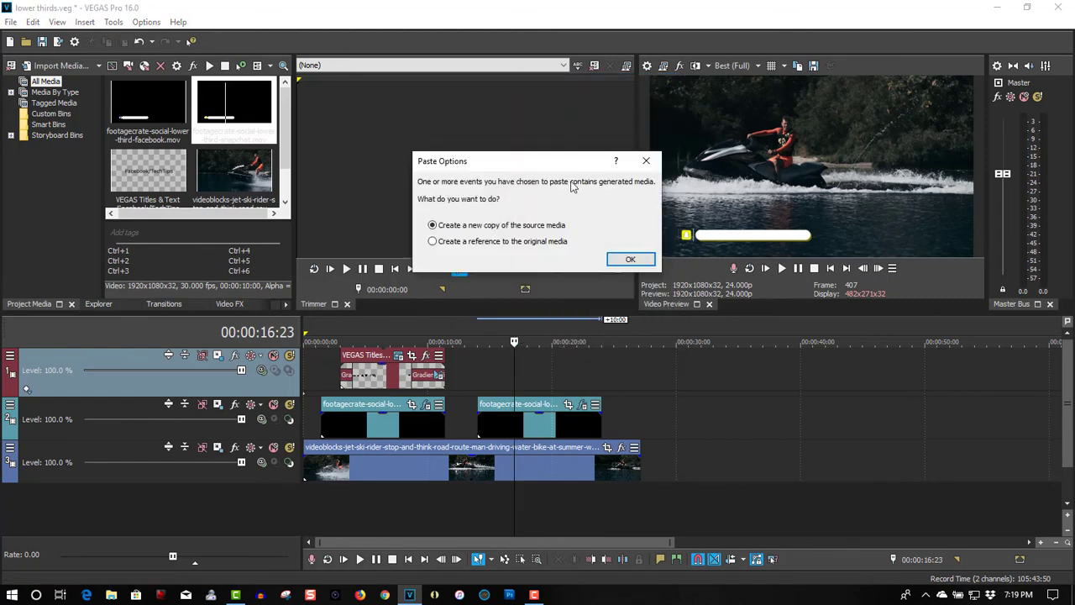
pyautogui.click(619, 257)
pyautogui.moveTo(577, 384); pyautogui.dragTo(558, 388)
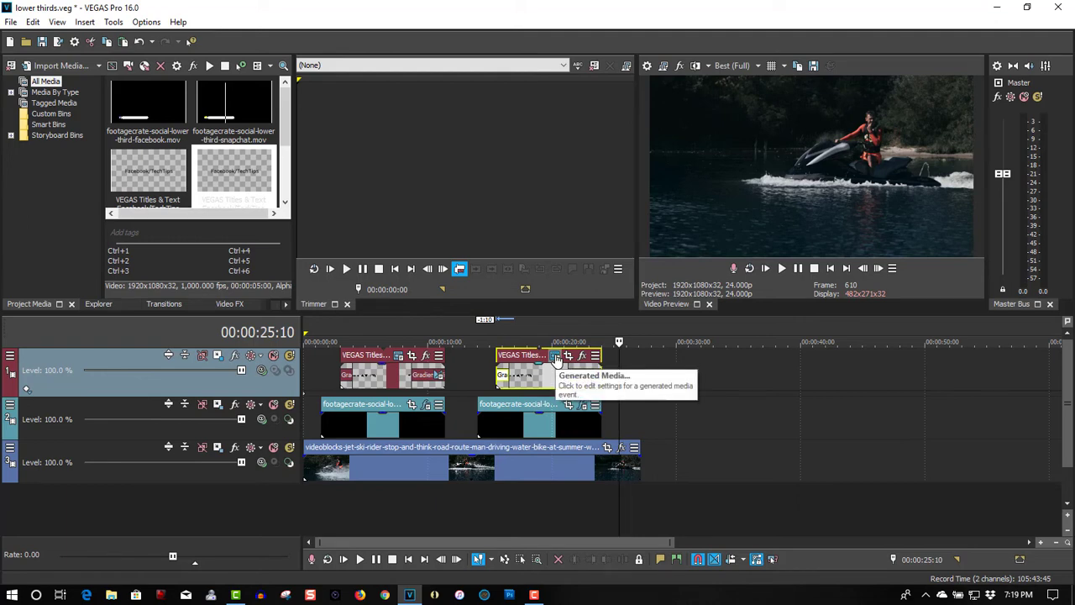
# Step: Change the pasted title's text from Facebook to 'Snapchat/TechTips'
pyautogui.click(555, 356)
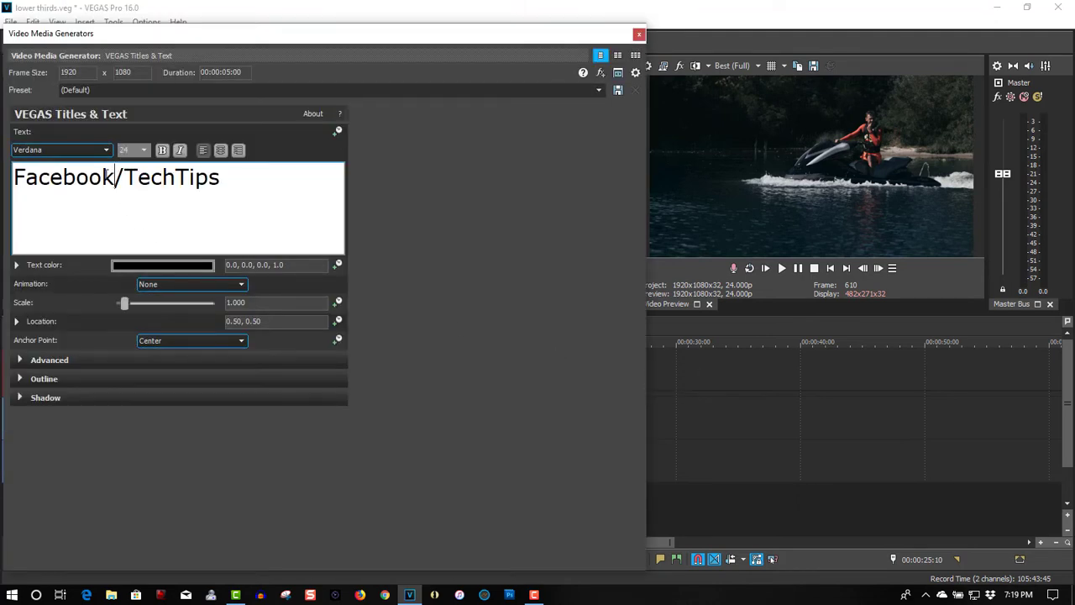
pyautogui.hotkey('shift', 'Home')
pyautogui.write('S')
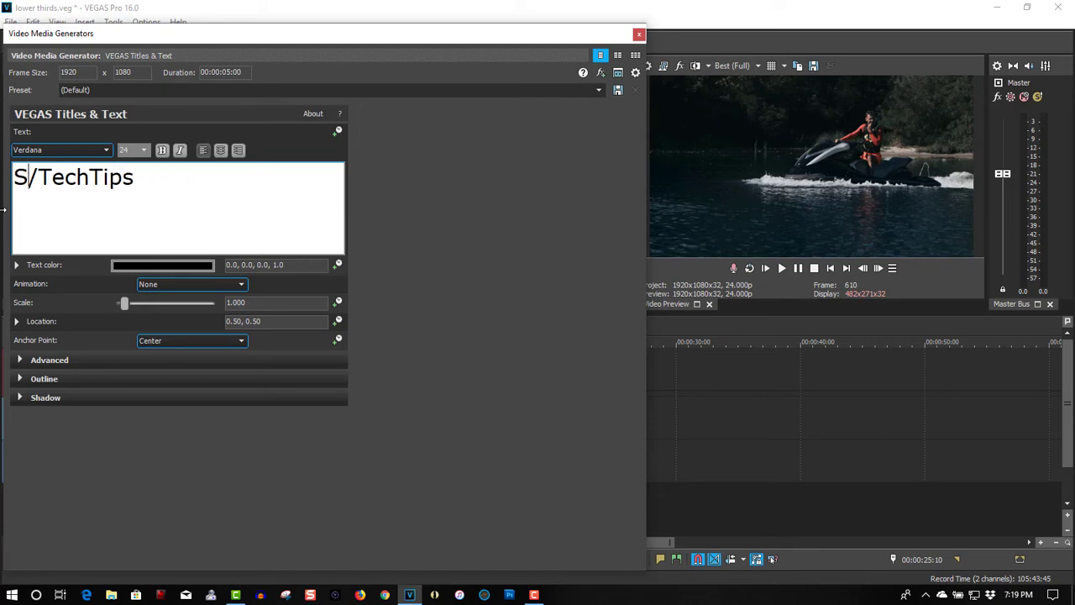
pyautogui.write('napc')
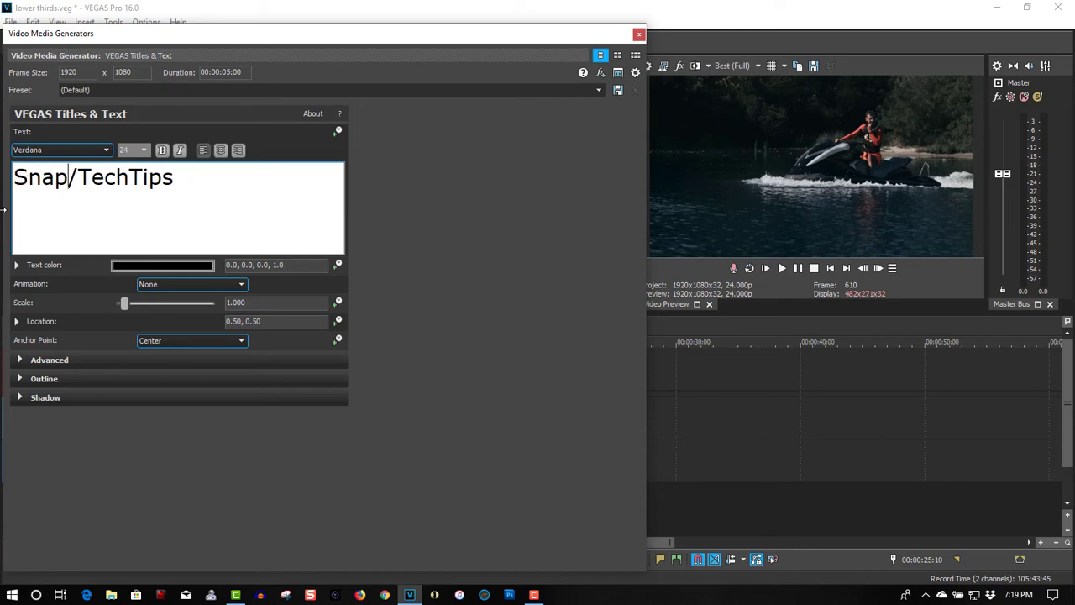
pyautogui.write('g')
pyautogui.press('BackSpace')
pyautogui.write('hat')
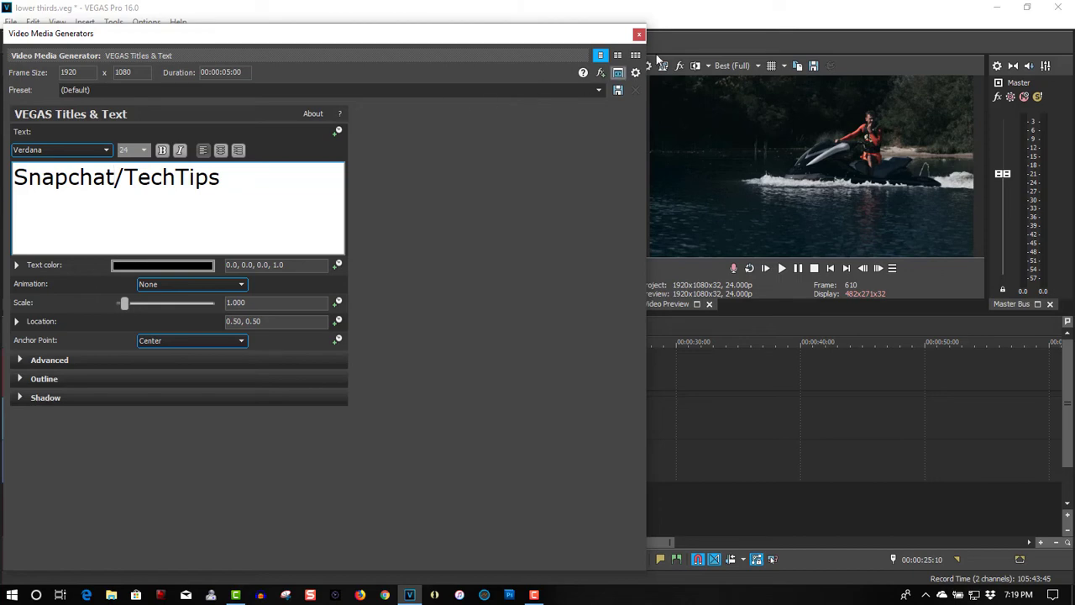
pyautogui.click(639, 34)
pyautogui.click(488, 340)
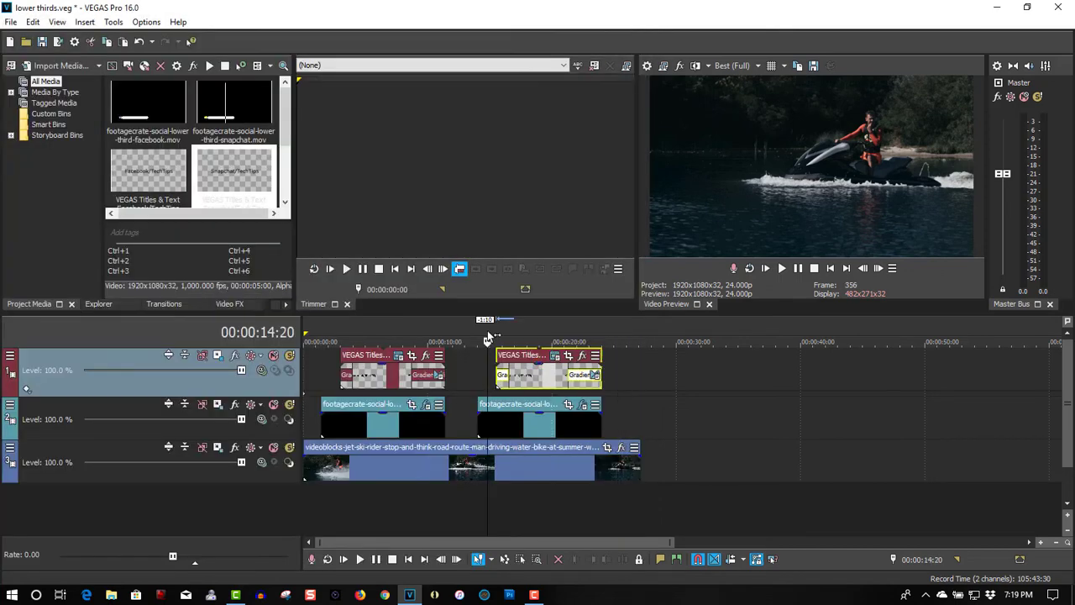
pyautogui.press('space')
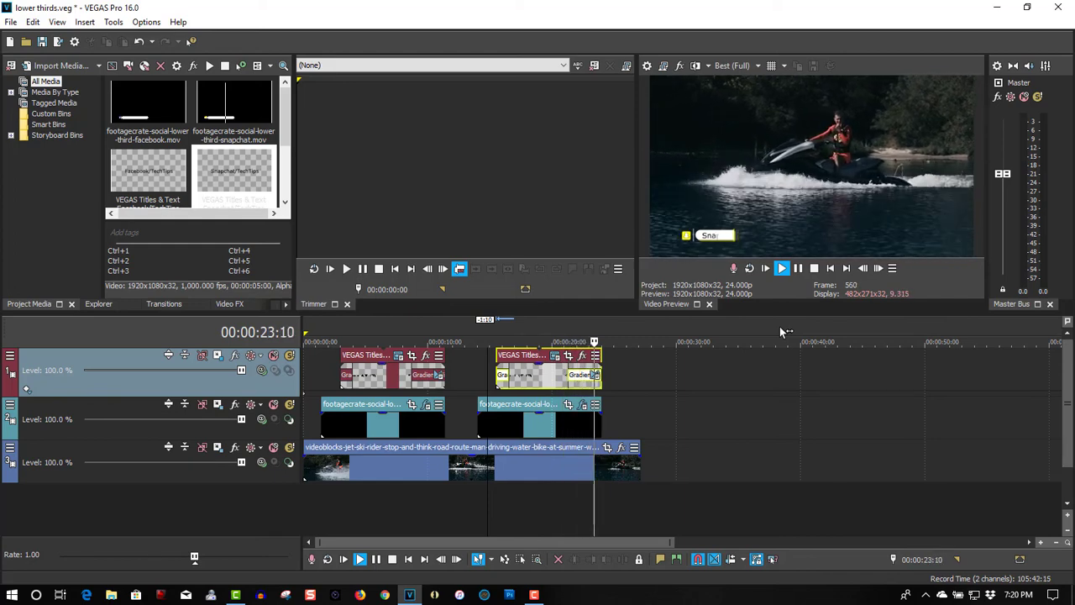
pyautogui.click(814, 268)
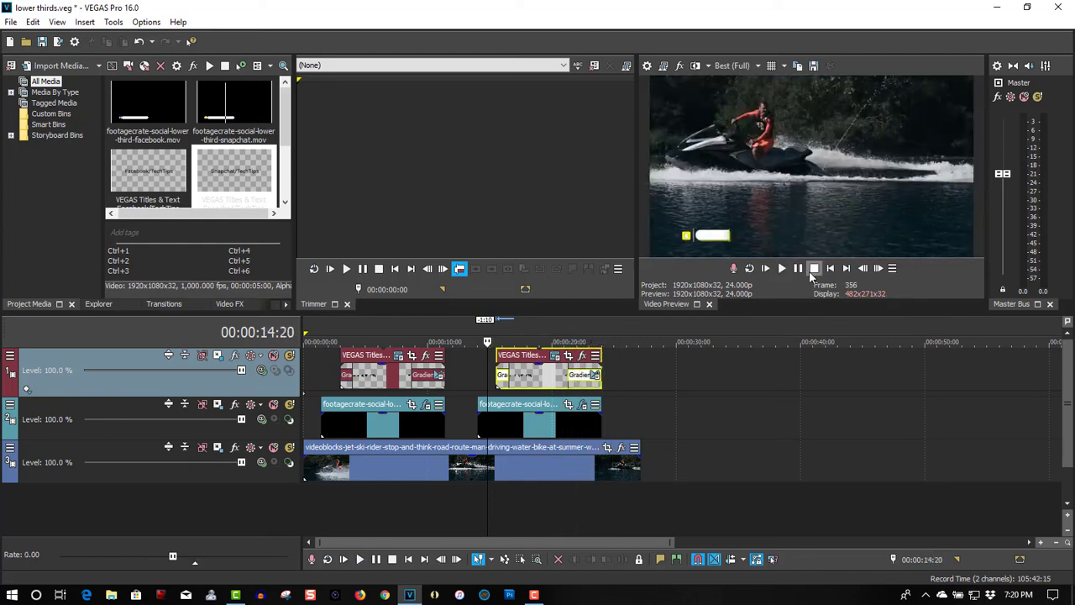